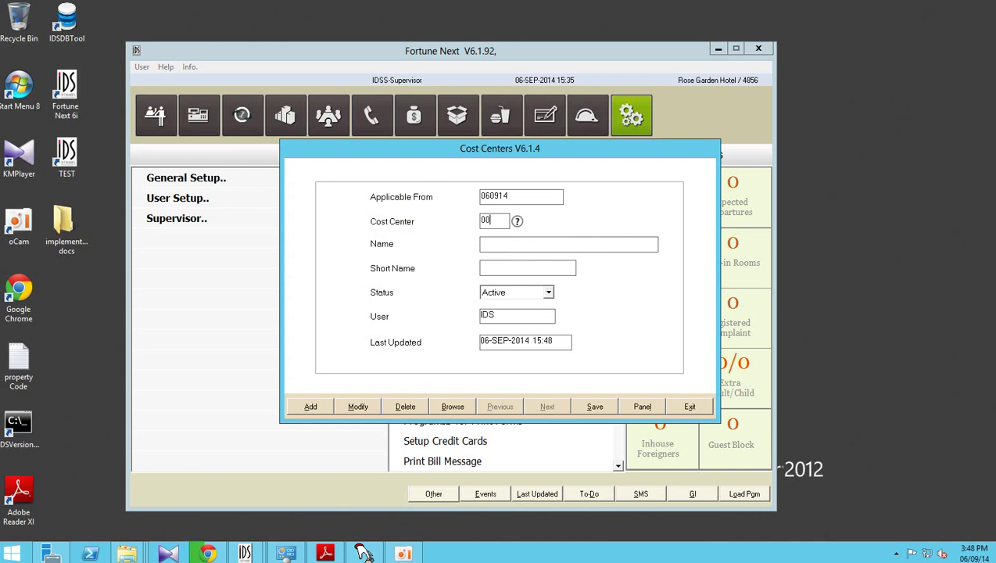
# Complete cost center 001 with the name FRONTDESK and short name FO DESK, and save it.
pyautogui.press('Tab')
pyautogui.write('FRONTDESK')
pyautogui.press('Tab')
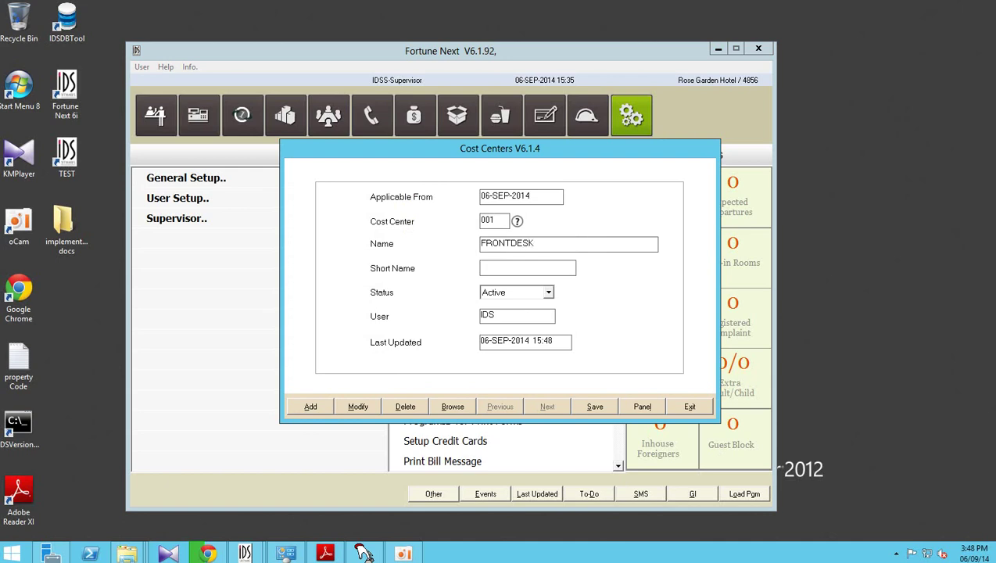
pyautogui.write('FO DESK')
pyautogui.press('Tab')
pyautogui.press('Return')
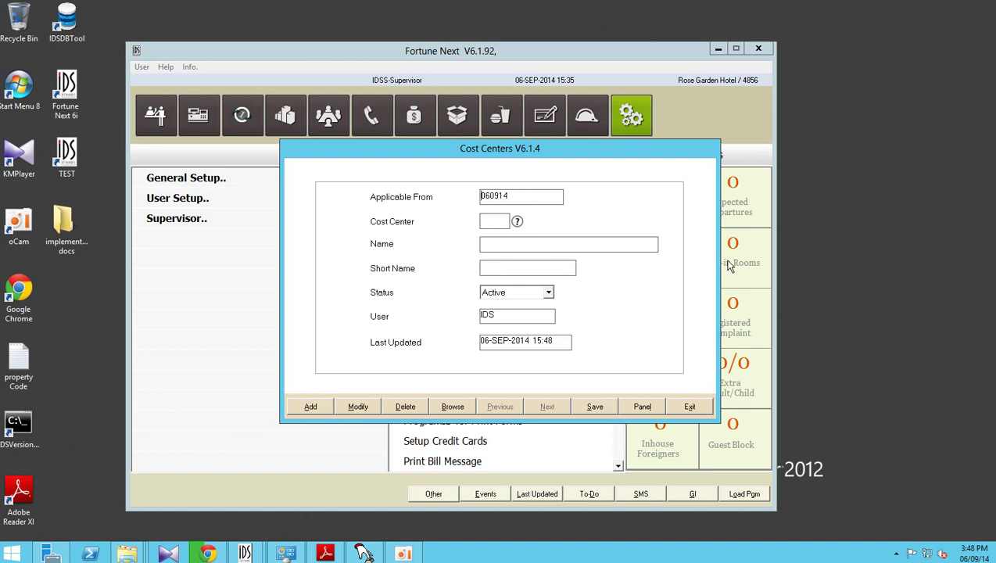
# Add and save cost center 002 with the name BUSINESS CENTRE and short name BUS.CENTER.
pyautogui.write('002')
pyautogui.write('BUSINESS')
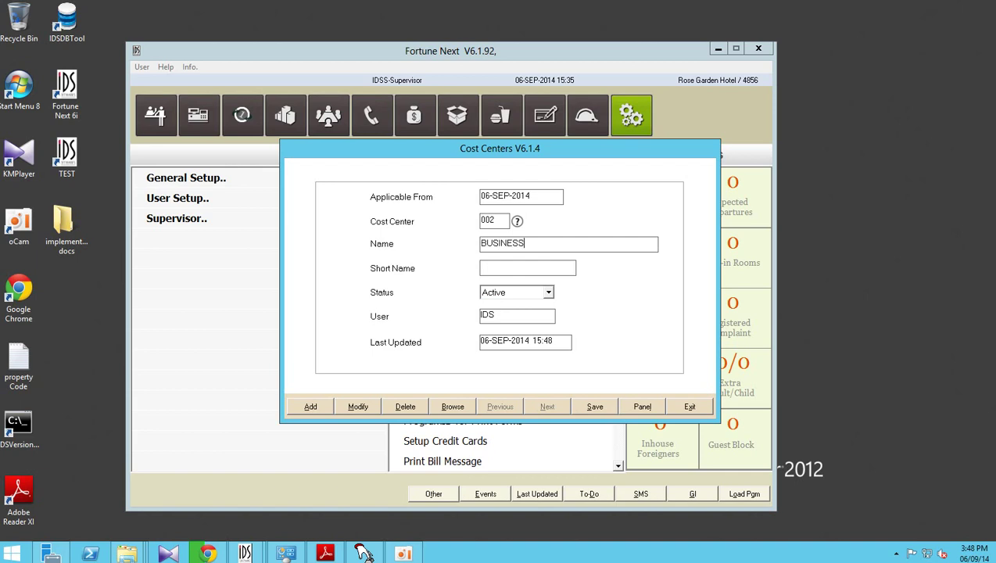
pyautogui.write(' CENTRE')
pyautogui.click(528, 268)
pyautogui.write('BUS.CENTER')
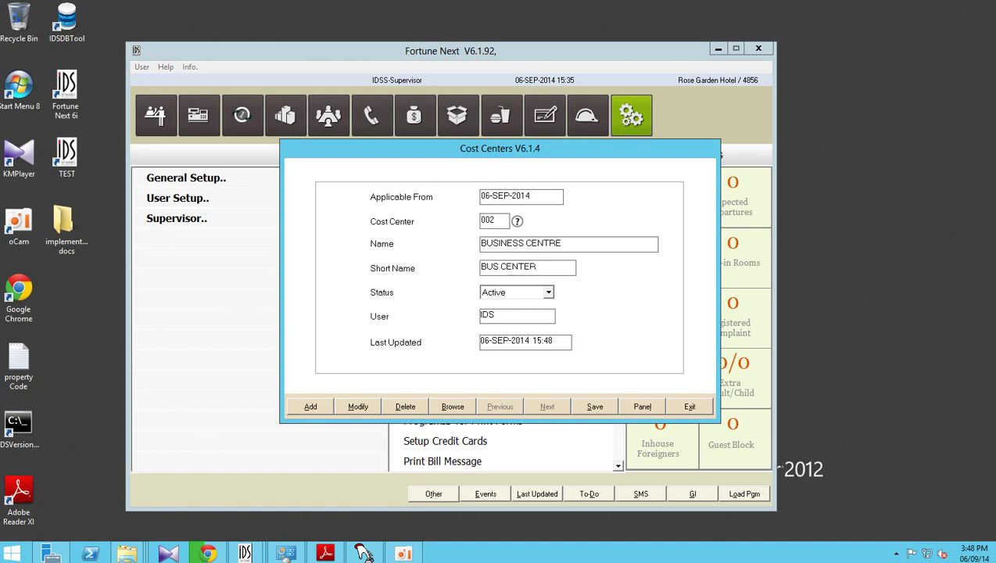
pyautogui.click(594, 406)
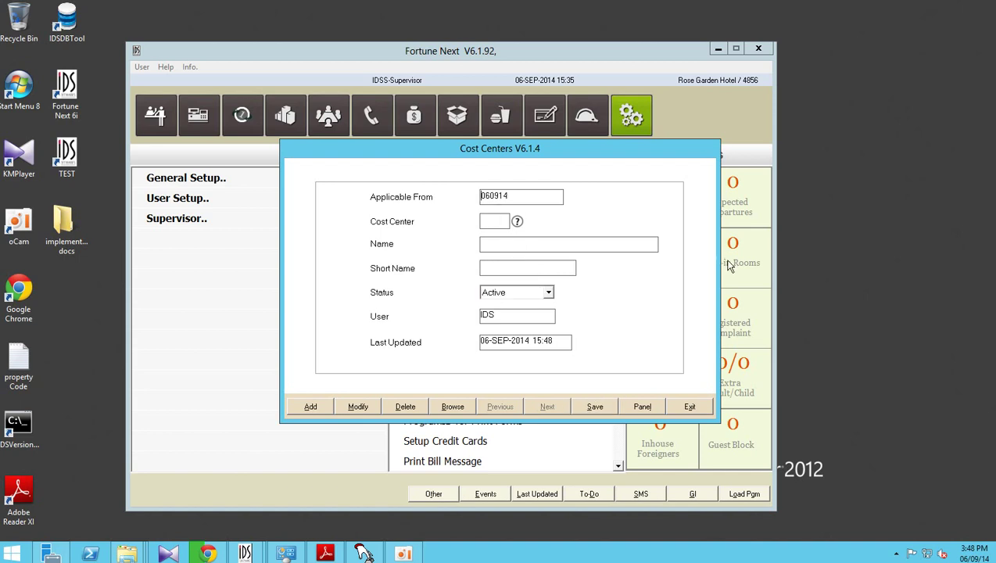
# Add and save cost center 003 with CONCIERGE as both its name and short name.
pyautogui.write('003')
pyautogui.write('CON')
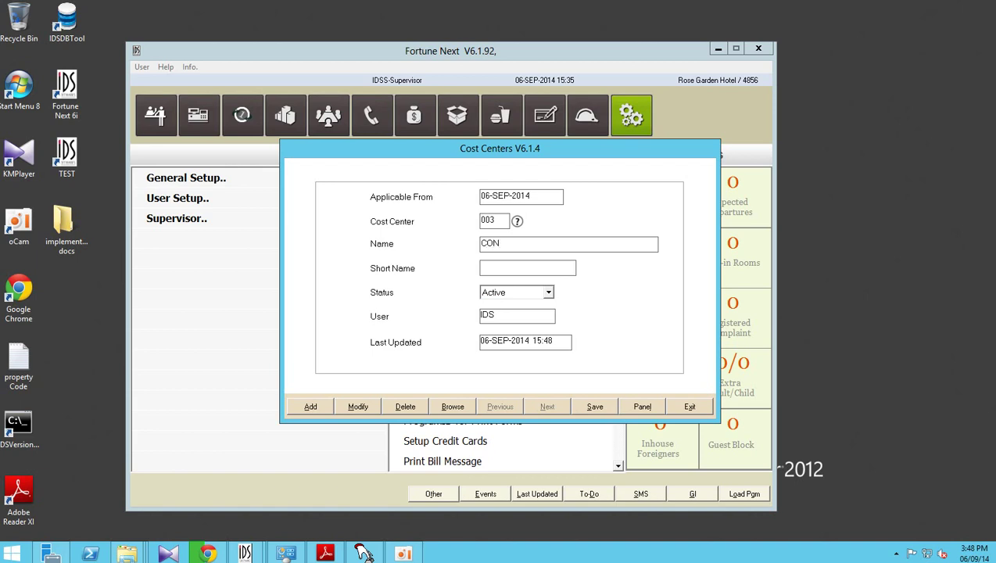
pyautogui.write('CIER')
pyautogui.write('GE')
pyautogui.write('CON')
pyautogui.write('CIERGE')
pyautogui.press('Tab')
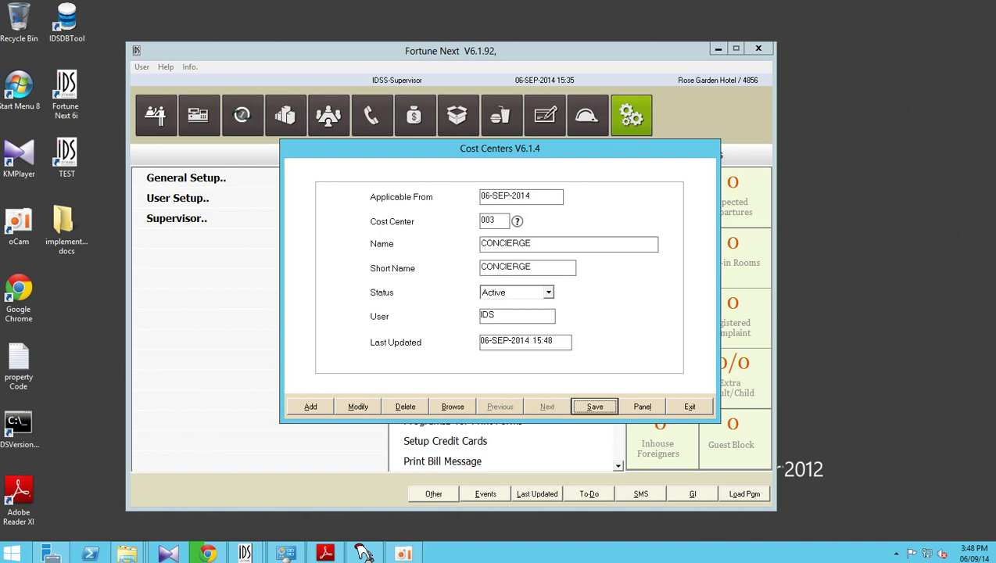
pyautogui.press('Return')
# Add and save cost center 004 with the name GUEST TELEPHONE and short name GST TEL.
pyautogui.press('Tab')
pyautogui.write('004')
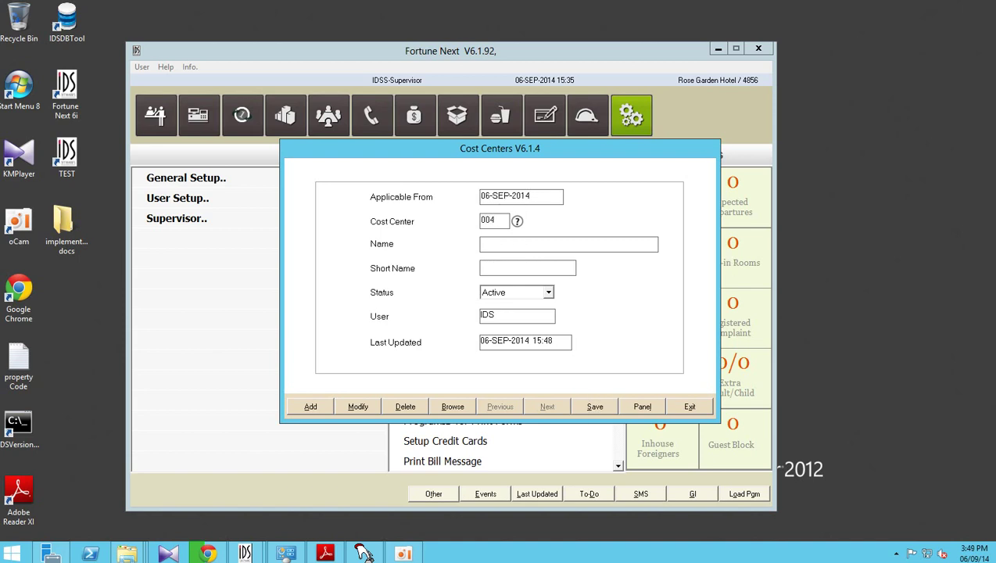
pyautogui.write('GUEST TELEHONE')
pyautogui.click(482, 267)
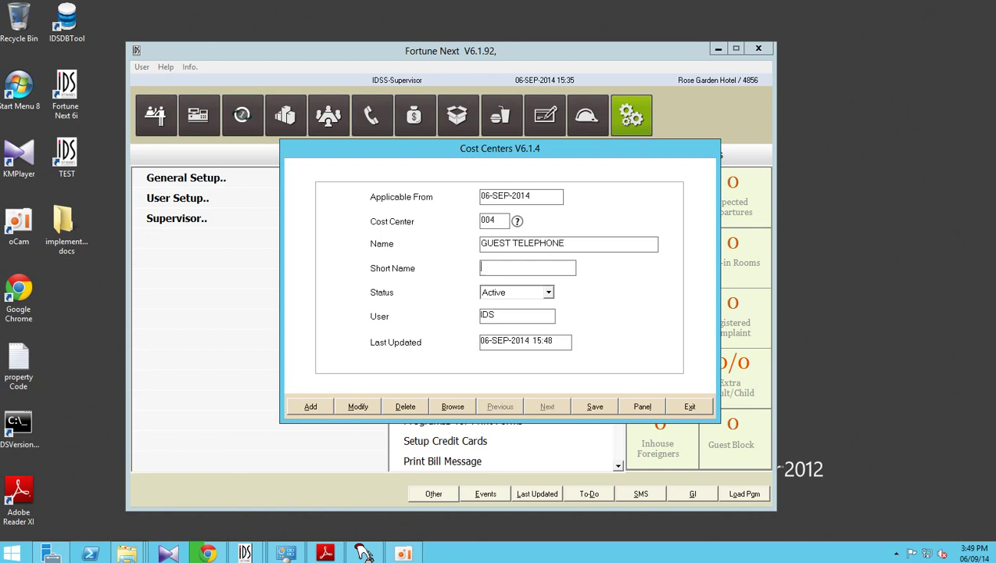
pyautogui.write('GST TEL')
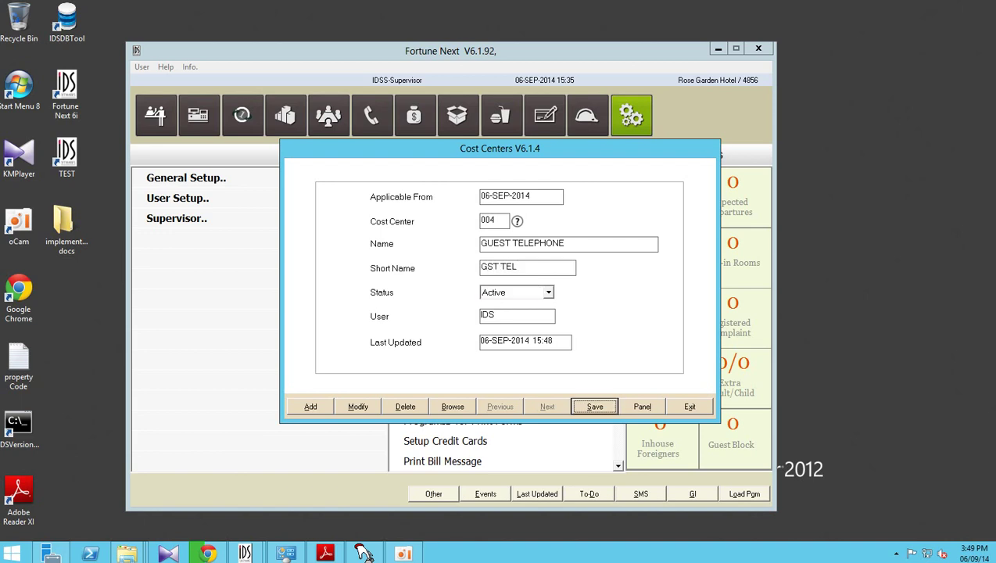
pyautogui.click(594, 407)
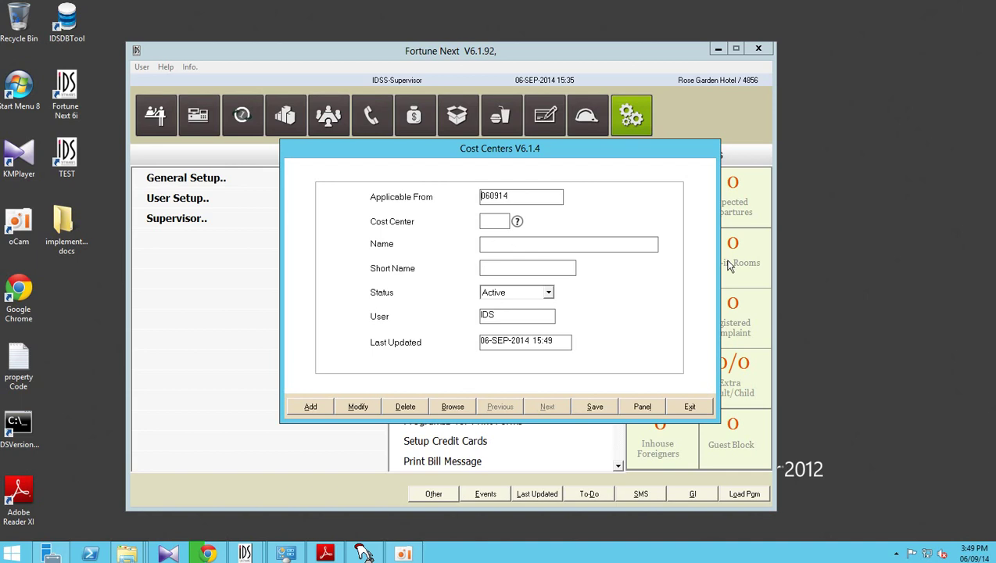
# Add and save cost center 005 with the name MAIN KITCHEN and short name MAIN KIT.
pyautogui.press('Tab')
pyautogui.write('005')
pyautogui.write('MAIN ')
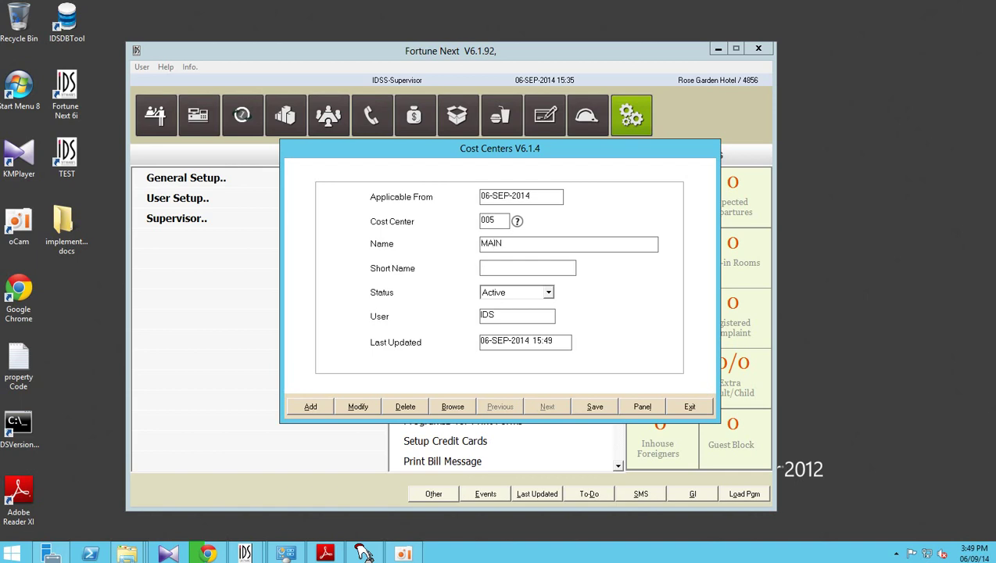
pyautogui.write('KITCHEN')
pyautogui.press('Tab')
pyautogui.write('MIN')
pyautogui.press('BackSpace')
pyautogui.press('BackSpace')
pyautogui.write('AIN KIT')
pyautogui.hotkey('alt', 's')
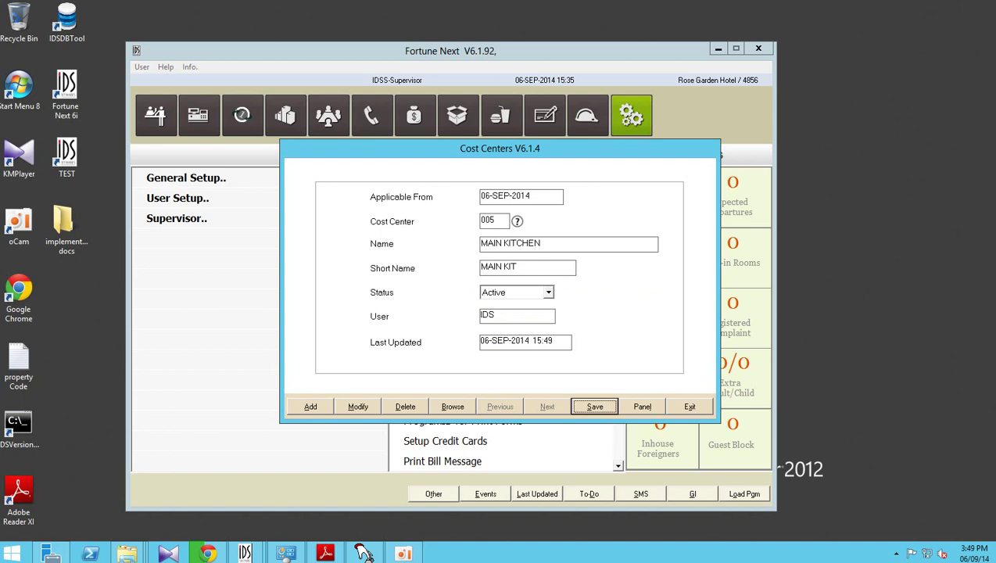
# Add and save cost center 006 with the name BANQUET KITCHEN and short name BNQ KIT.
pyautogui.press('Tab')
pyautogui.write('00')
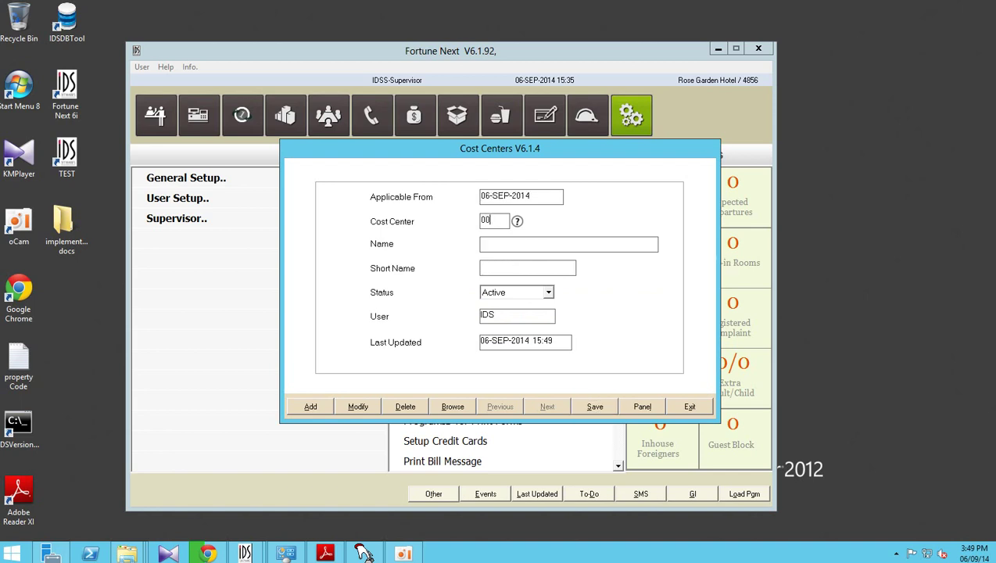
pyautogui.write('6BNQ')
pyautogui.press('BackSpace')
pyautogui.press('BackSpace')
pyautogui.press('BackSpace')
pyautogui.press('BackSpace')
pyautogui.write('BANQUET KITCHEN')
pyautogui.press('Tab')
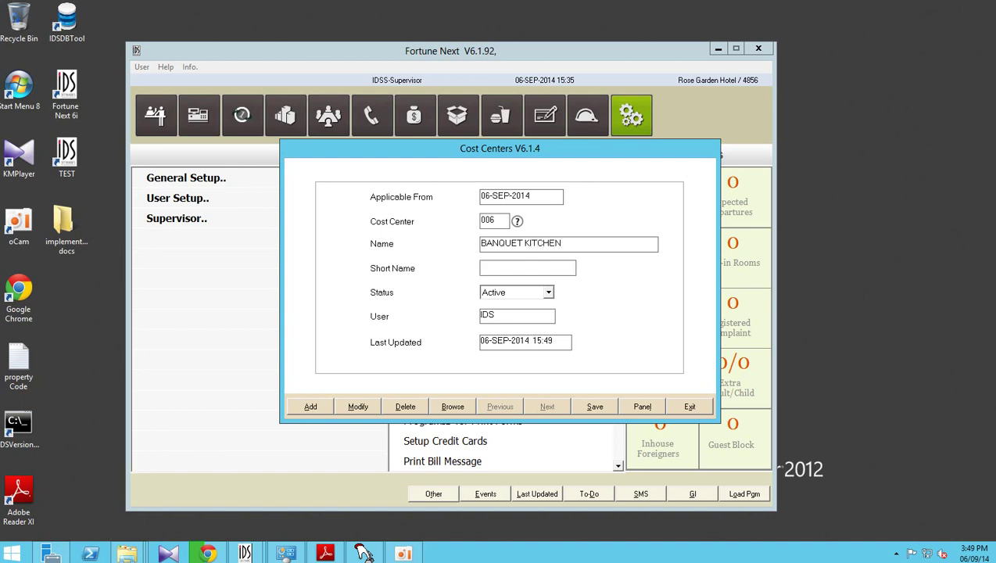
pyautogui.write('BNQ KITCHE')
pyautogui.press('BackSpace')
pyautogui.press('BackSpace')
pyautogui.press('Tab')
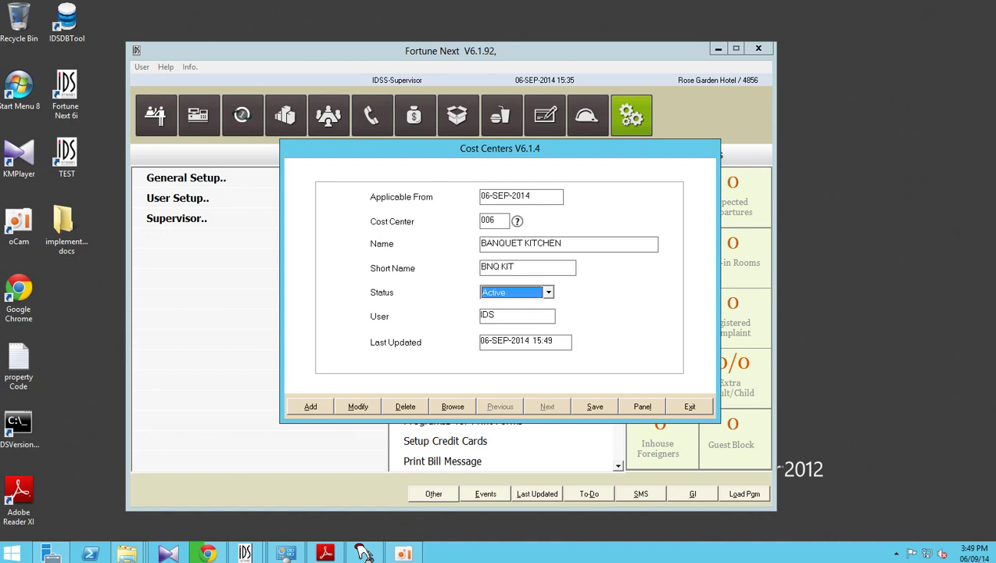
pyautogui.press('Tab')
pyautogui.press('Return')
# Add and save cost center 007 with CAFETERIA as both its name and short name.
pyautogui.write('007')
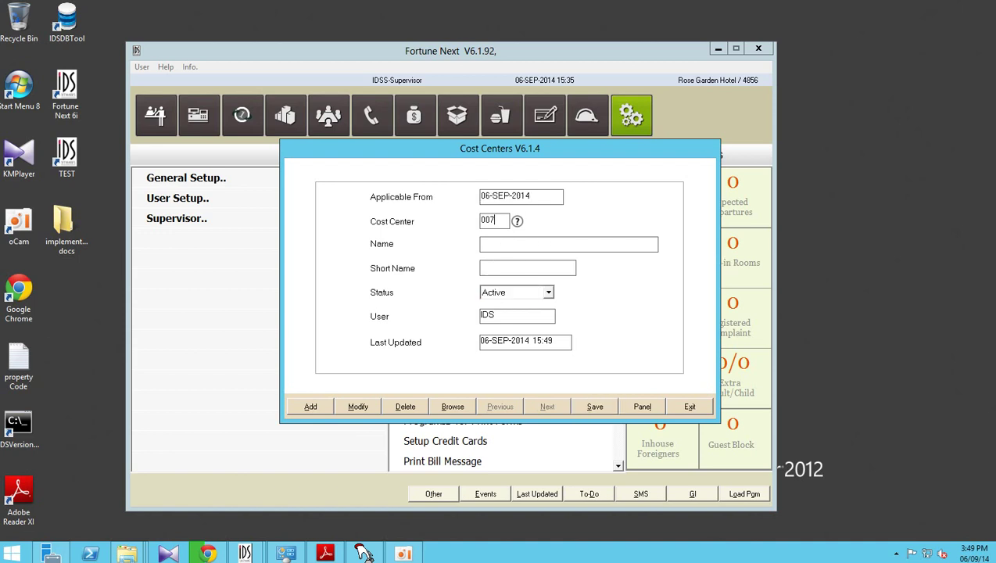
pyautogui.write('CAFETERIACAFETERIA')
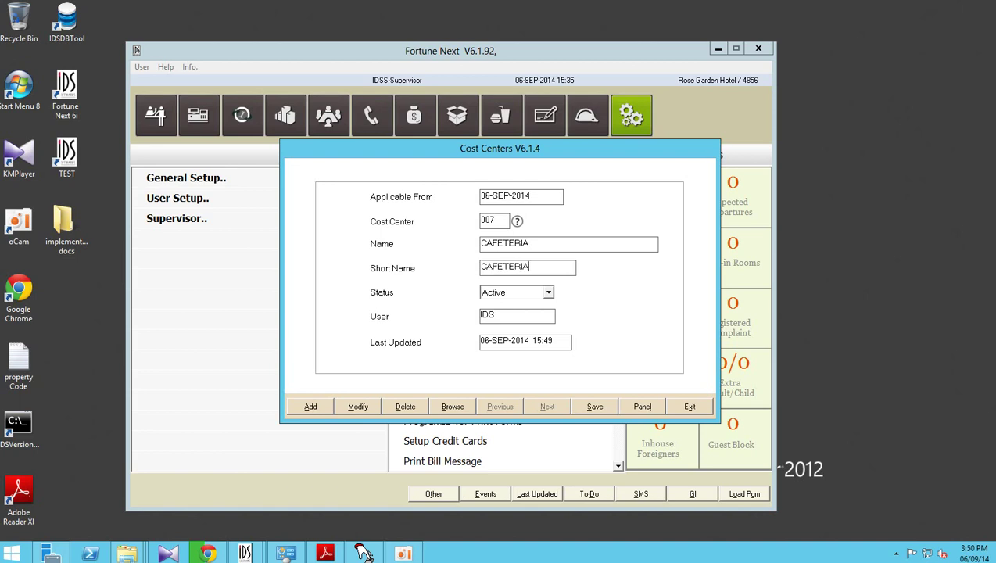
pyautogui.press('Tab')
pyautogui.press('Tab')
pyautogui.press('Return')
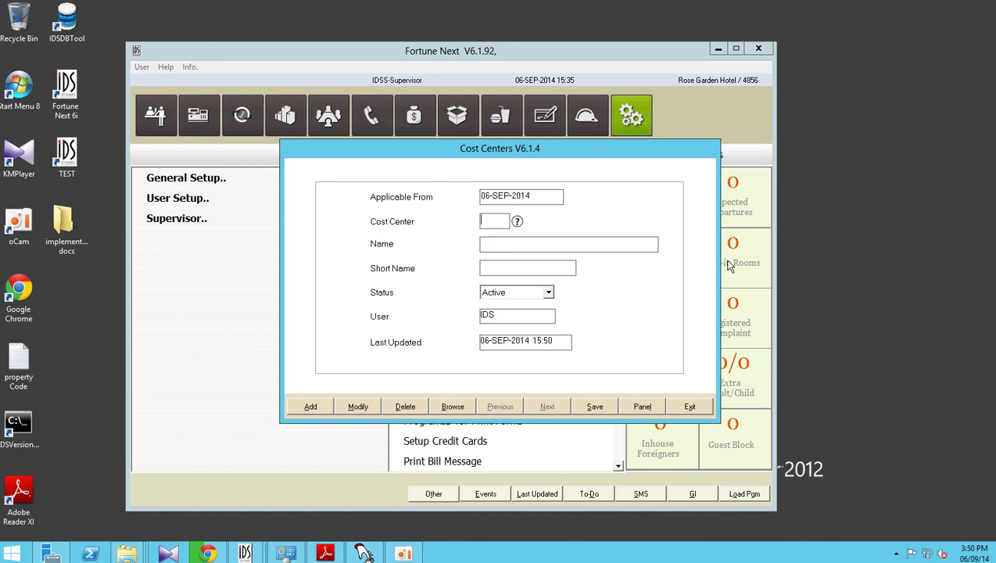
# Add and save cost center 008 with the name BAR KITCHEN and short name BAR KIT.
pyautogui.write('008')
pyautogui.write('BAR KIT')
pyautogui.write('CHEN')
pyautogui.press('Tab')
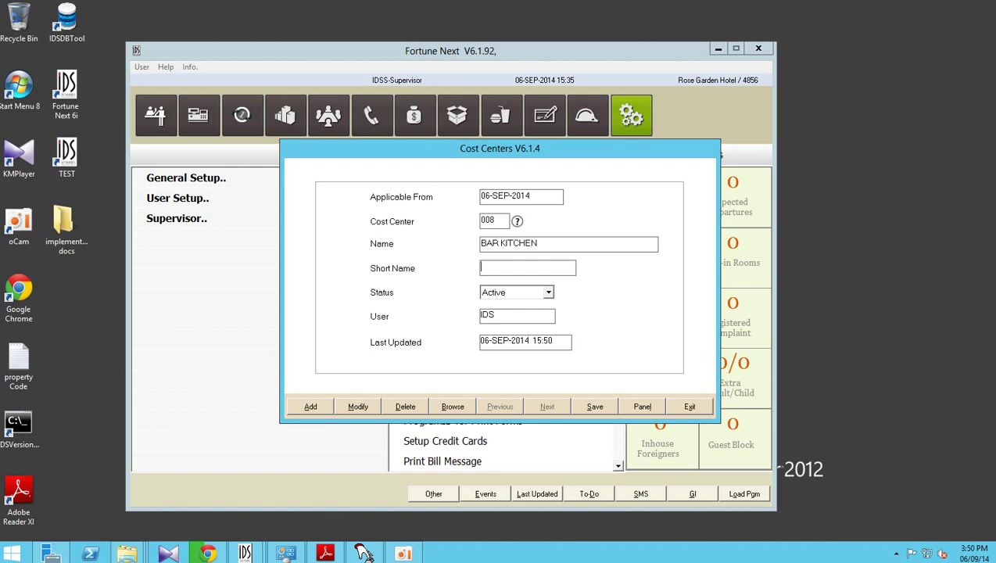
pyautogui.write('BAR KITCHE')
pyautogui.press('BackSpace')
pyautogui.press('BackSpace')
pyautogui.press('BackSpace')
pyautogui.click(595, 406)
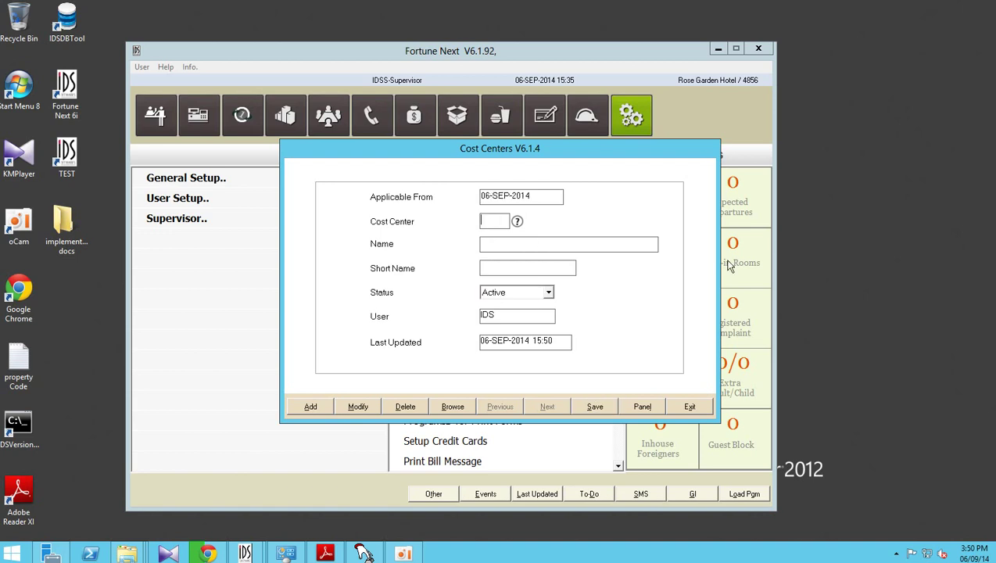
# Add and save cost center 009 with the name LOBBY KITCHEN and short name LOBBY KIT.
pyautogui.write('009')
pyautogui.write('LOBBY KI')
pyautogui.write('TCHEN')
pyautogui.press('Tab')
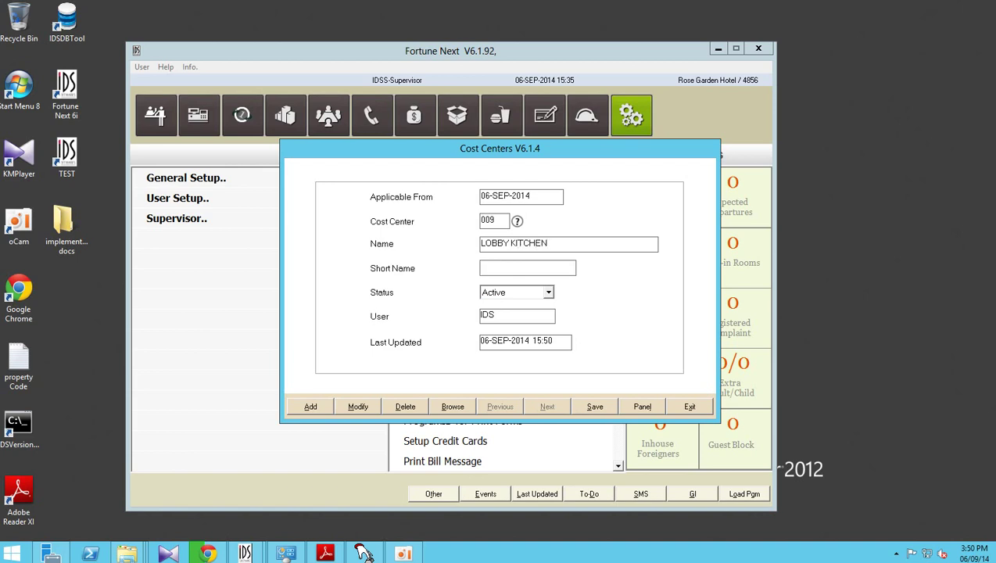
pyautogui.write('LOBBY KIT')
pyautogui.press('Tab')
pyautogui.press('Tab')
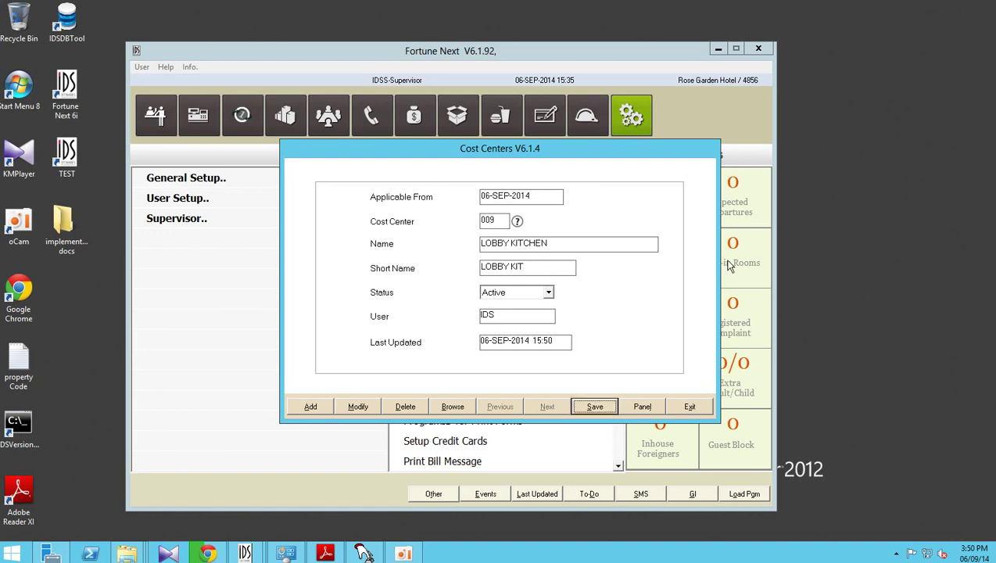
pyautogui.press('Return')
# Add and save cost center 010 with the name RESTAURENT and short name REST.
pyautogui.press('Tab')
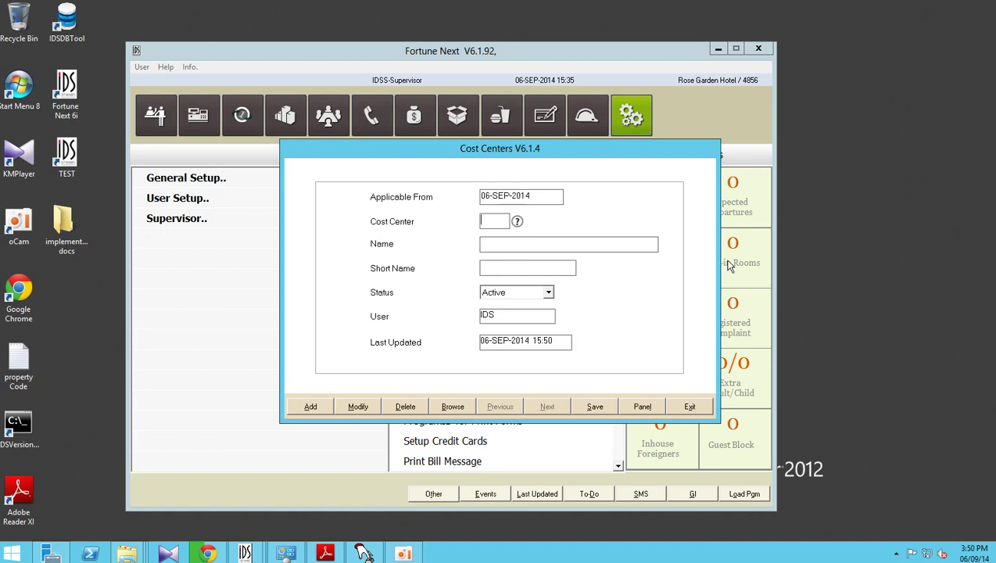
pyautogui.write('010')
pyautogui.write('RESTA')
pyautogui.write('UR')
pyautogui.write('EN')
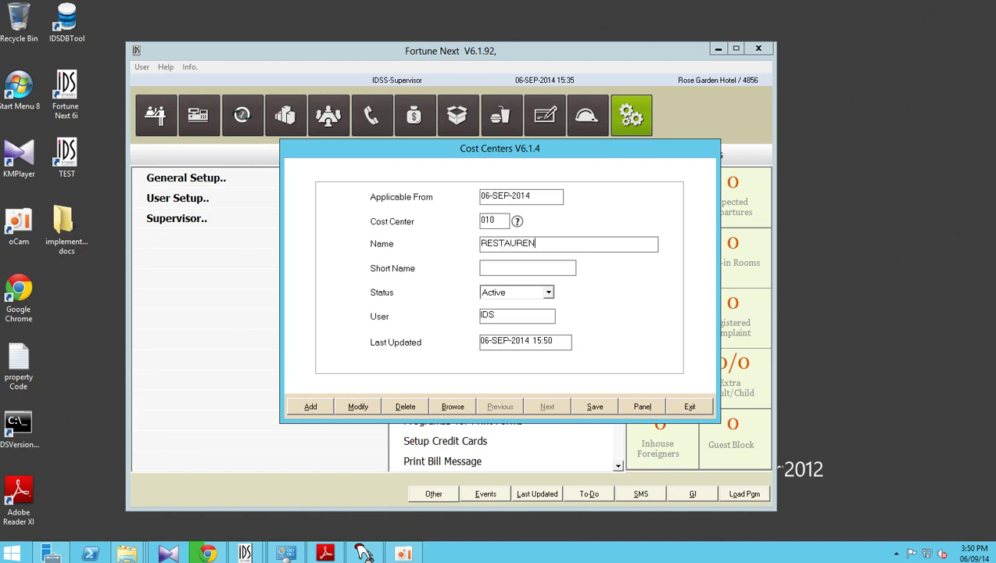
pyautogui.write('TREST')
pyautogui.press('Tab')
pyautogui.press('Tab')
pyautogui.press('Return')
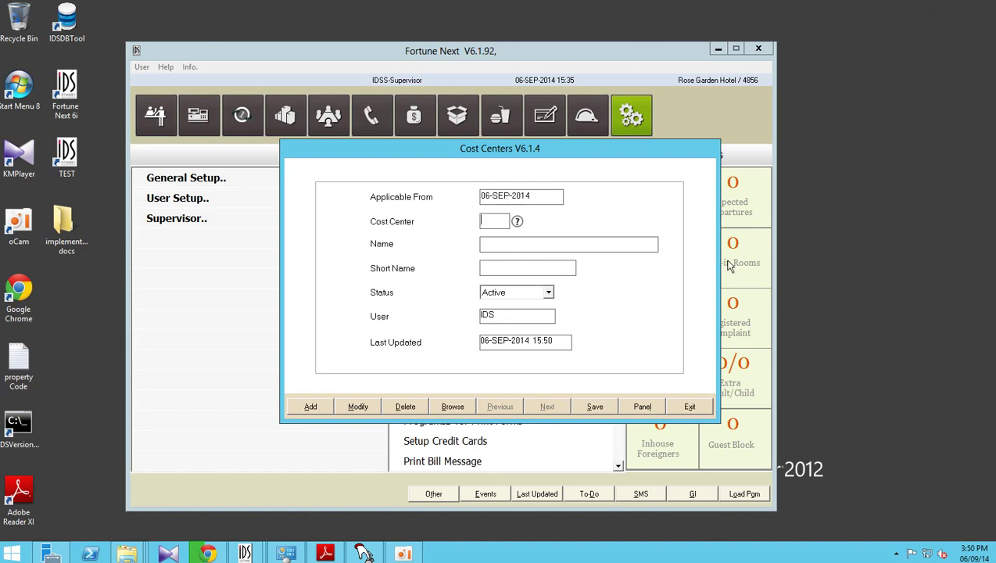
# Add and save cost center 011 with BAR as both its name and short name.
pyautogui.write('011')
pyautogui.press('Tab')
pyautogui.write('BARBAR')
pyautogui.press('Tab')
pyautogui.press('Tab')
pyautogui.press('Return')
# Add and save cost center 012 with CAFE as both its name and short name.
pyautogui.write('012')
pyautogui.press('Tab')
pyautogui.write('CAFE')
pyautogui.press('Tab')
pyautogui.write('CAFE')
pyautogui.press('Tab')
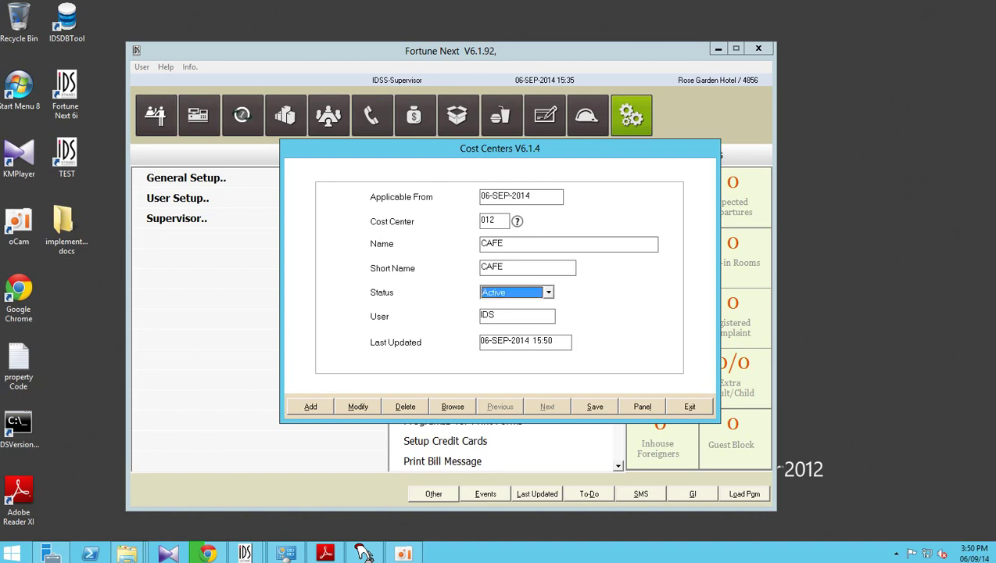
pyautogui.press('Tab')
pyautogui.press('Return')
# Add and save cost center 013 with the name ROOM SERVICE and short name RMS.
pyautogui.write('013')
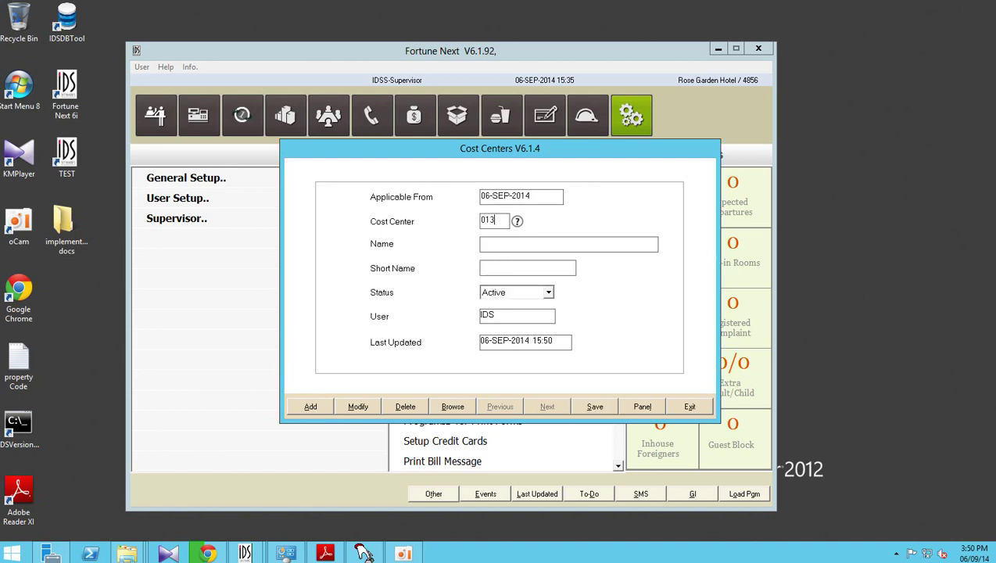
pyautogui.write('ROOM SERVICE')
pyautogui.press('Tab')
pyautogui.write('RMS')
pyautogui.press('Tab')
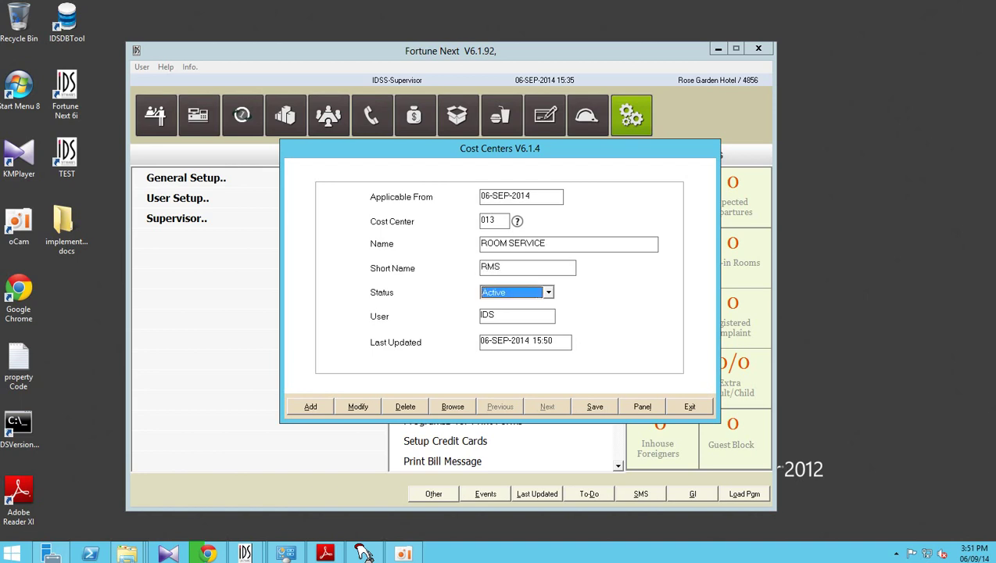
pyautogui.click(594, 407)
# Add and save cost center 014 with the name BAKERY SHOP and short name BAK SHOP.
pyautogui.write('014')
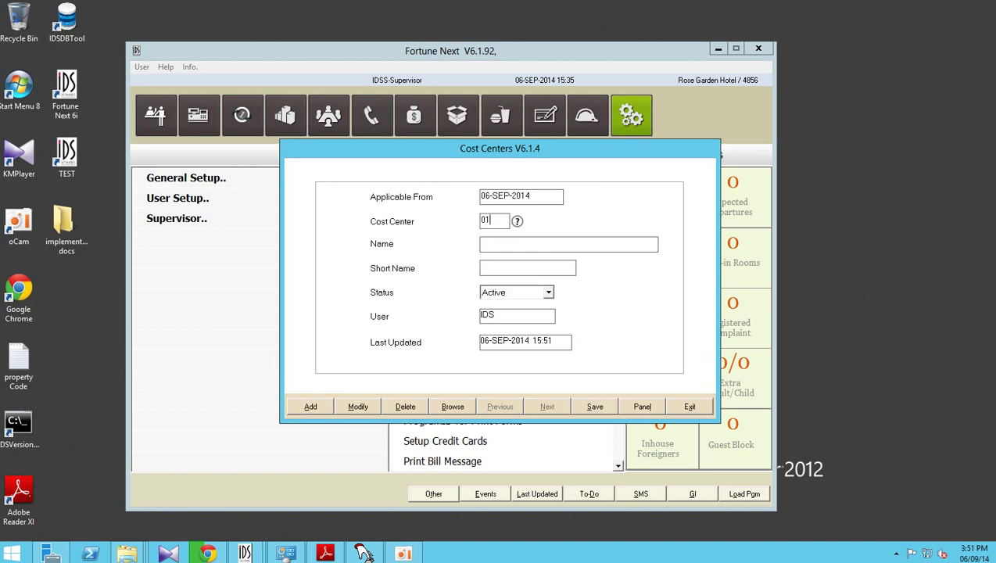
pyautogui.press('Tab')
pyautogui.write('BAKERY SHOP')
pyautogui.press('Tab')
pyautogui.write('BAK SH')
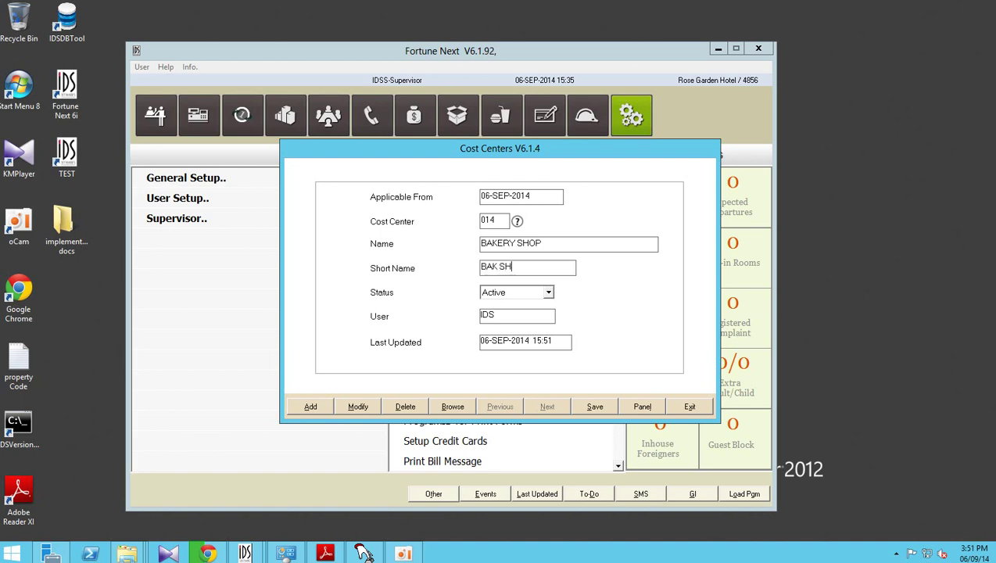
pyautogui.write('OP')
pyautogui.click(594, 406)
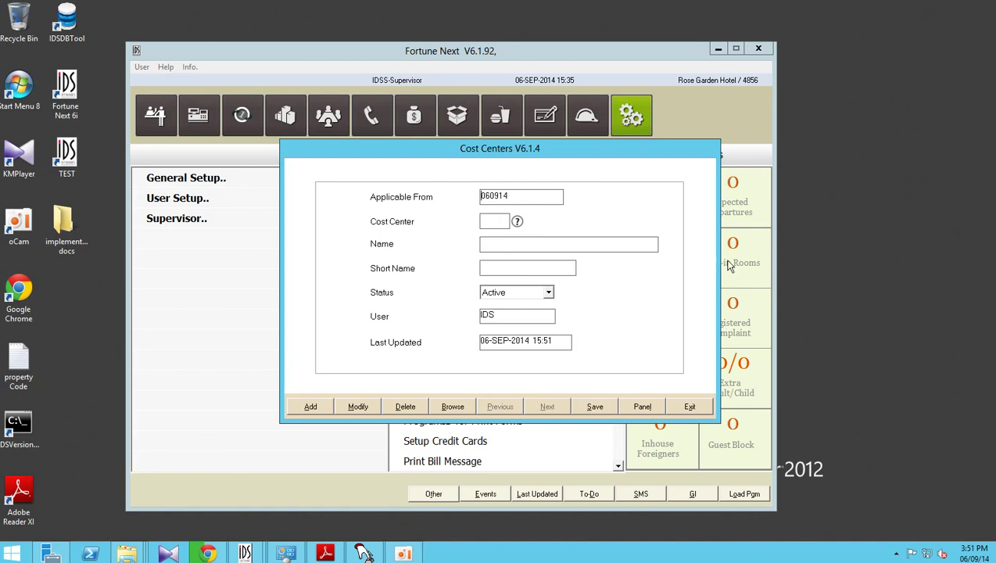
# Add and save cost center 015 with the name BANQUET & CATERING and short name BANQETS.
pyautogui.write('015')
pyautogui.write('BANQUET')
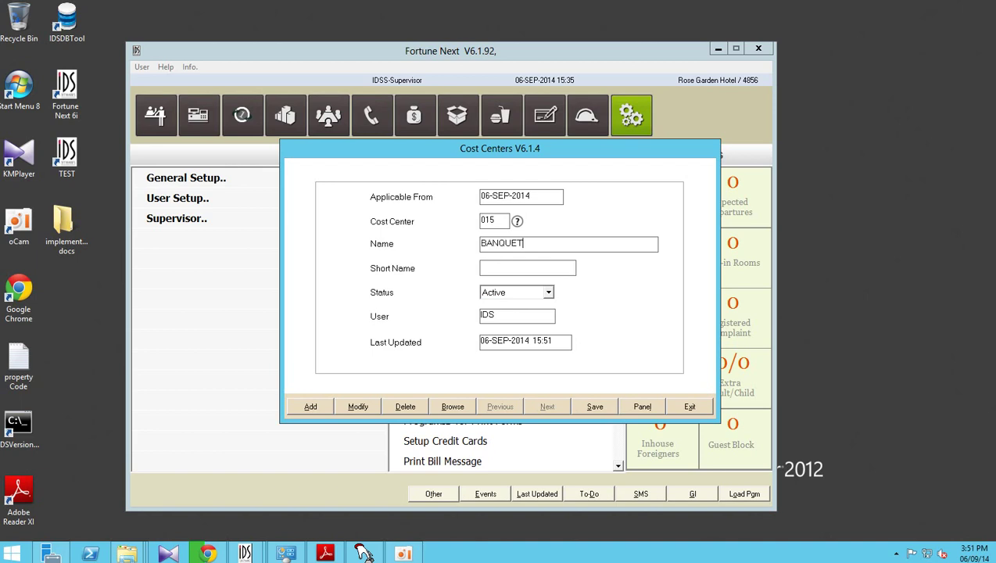
pyautogui.write(' & CATERING')
pyautogui.press('Tab')
pyautogui.write('BANQ')
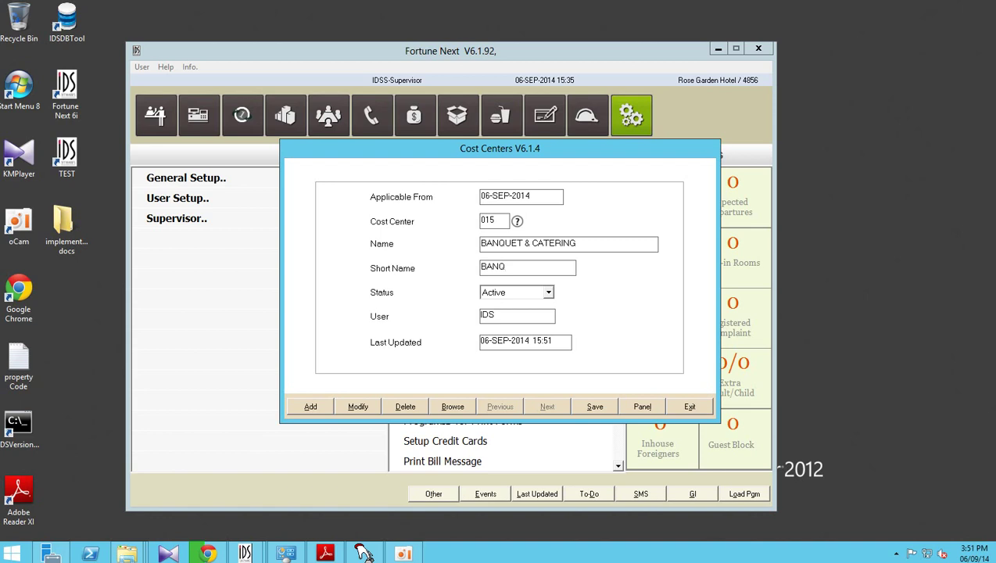
pyautogui.write('ETS')
pyautogui.press('Tab')
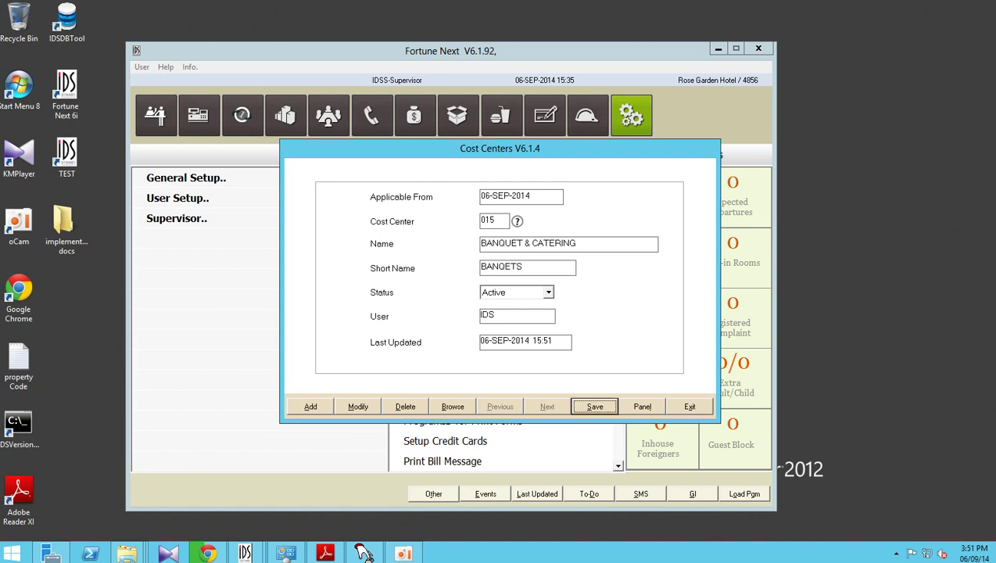
pyautogui.press('Return')
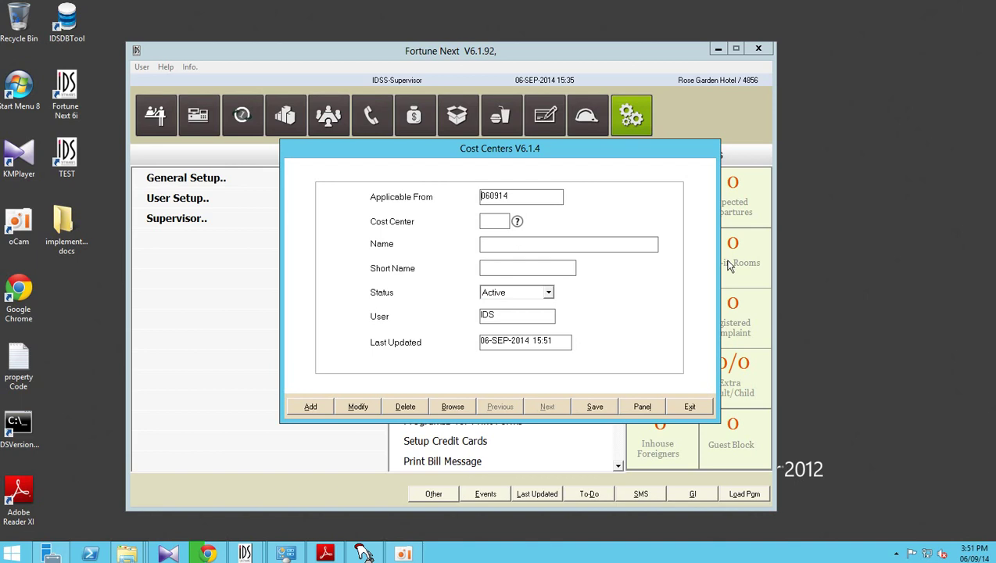
# Review the list of existing cost centers through to its last entry and close it without selecting one.
pyautogui.press('Tab')
pyautogui.press('F1')
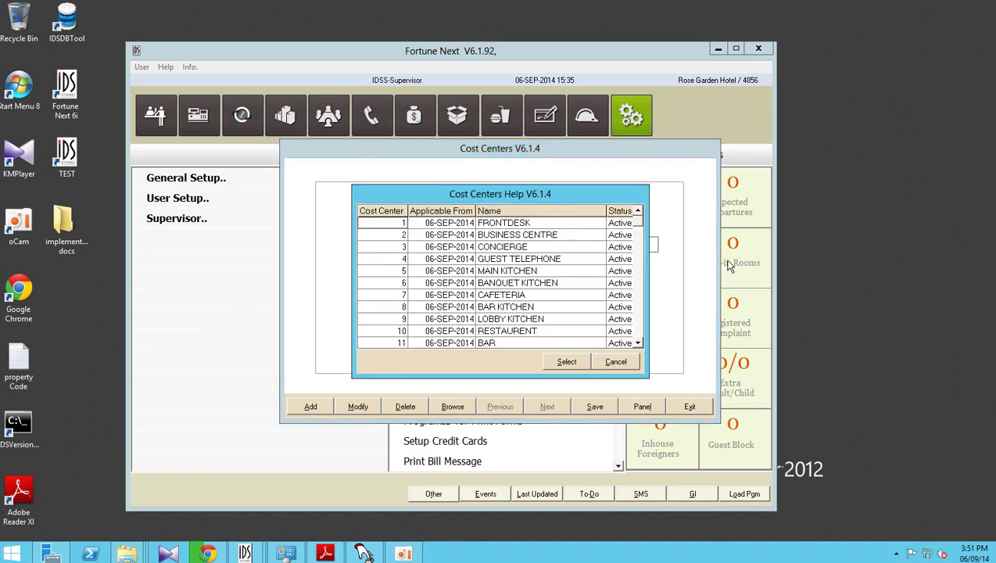
pyautogui.click(638, 344)
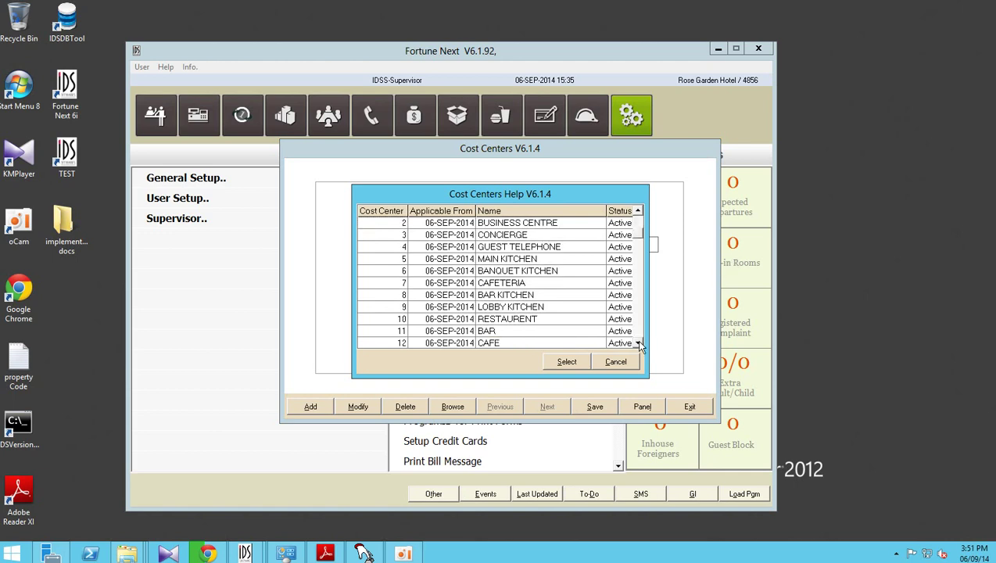
pyautogui.click(638, 343)
pyautogui.click(638, 343)
pyautogui.click(638, 343)
pyautogui.click(638, 343)
pyautogui.click(638, 344)
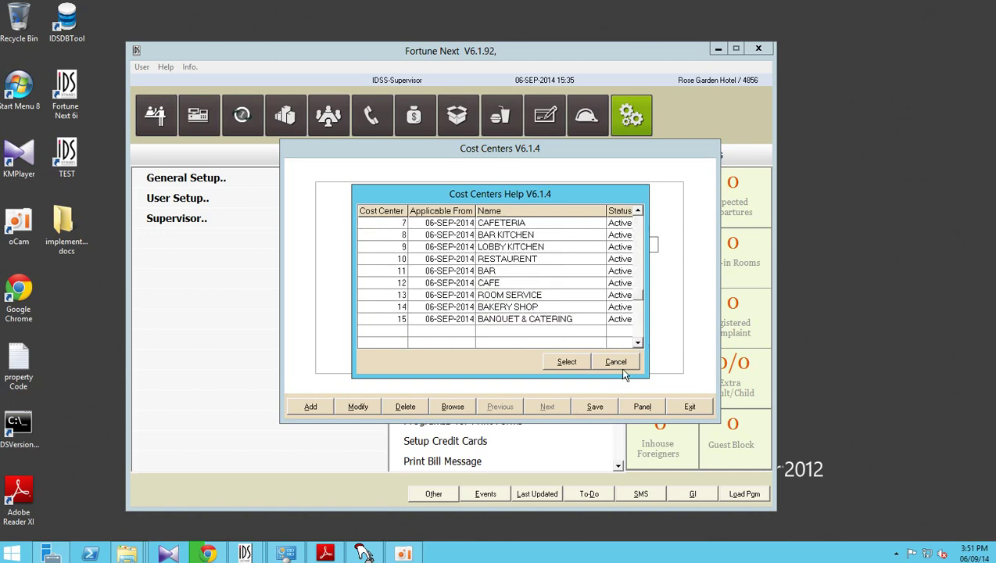
pyautogui.click(617, 363)
# Add and save cost center 016 with LAUNDRY as both its name and short name.
pyautogui.write('016')
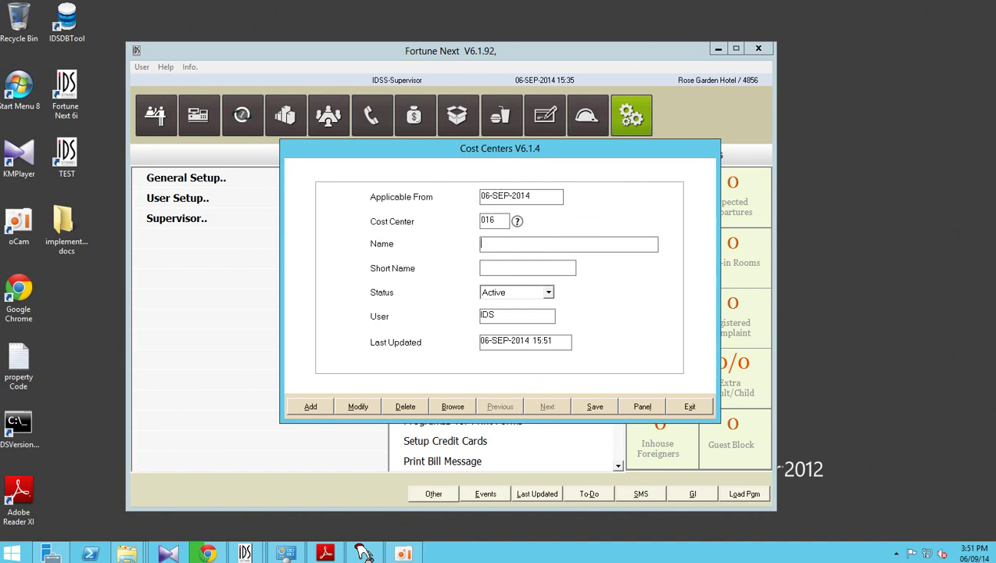
pyautogui.write('LAUNDRY')
pyautogui.press('Return')
pyautogui.write('LAUNDRY')
pyautogui.press('Return')
pyautogui.press('Return')
pyautogui.press('Return')
# Add and save cost center 017 with MINIBAR as both its name and short name.
pyautogui.write('017MINIBARMINIBAR')
pyautogui.press('Return')
pyautogui.press('Return')
# Add and save cost center 019 with CASINO as both its name and short name.
pyautogui.write('019CASINOCASINO')
pyautogui.press('Return')
pyautogui.press('Return')
# Add and save cost center 020 with the name KIDS PLAY ROOM and short name PLAYROOM.
pyautogui.write('020')
pyautogui.write('KIDS PL')
pyautogui.write('AY ROOM')
pyautogui.click(528, 269)
pyautogui.write('KIDS')
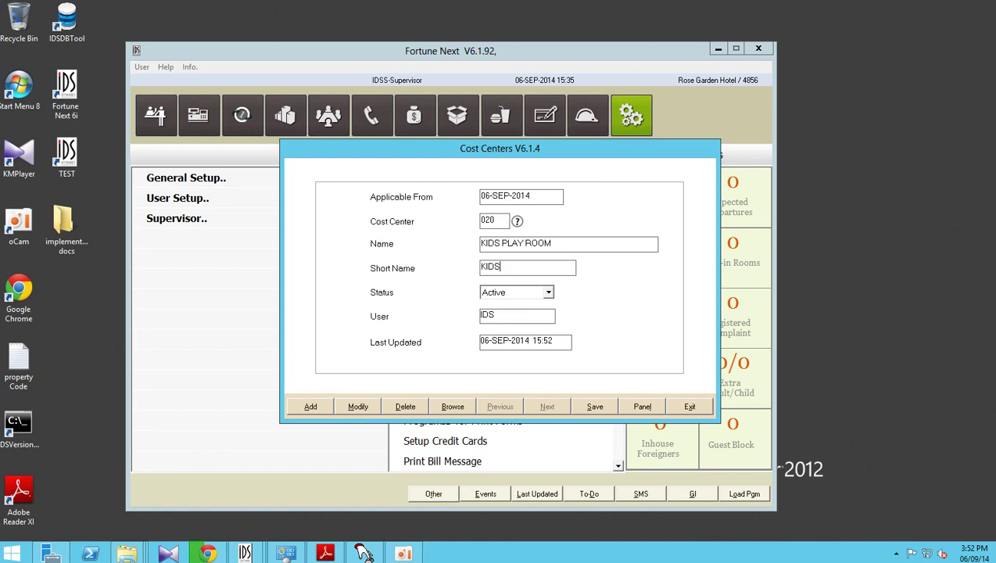
pyautogui.press('BackSpace')
pyautogui.press('BackSpace')
pyautogui.press('BackSpace')
pyautogui.press('BackSpace')
pyautogui.write('PLAYROOM')
pyautogui.press('Tab')
pyautogui.hotkey('alt', 's')
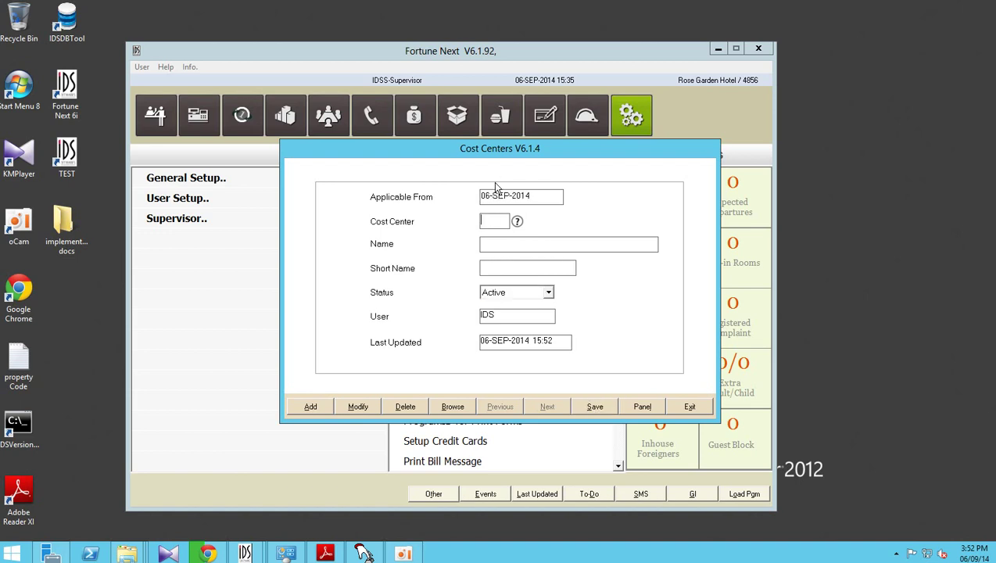
# Add and save cost center 021 with the name SPA & SAUNA and short name SPA.
pyautogui.write('021')
pyautogui.press('Tab')
pyautogui.write('SPA &')
pyautogui.write(' SAU')
pyautogui.write('NA')
pyautogui.write('SOA')
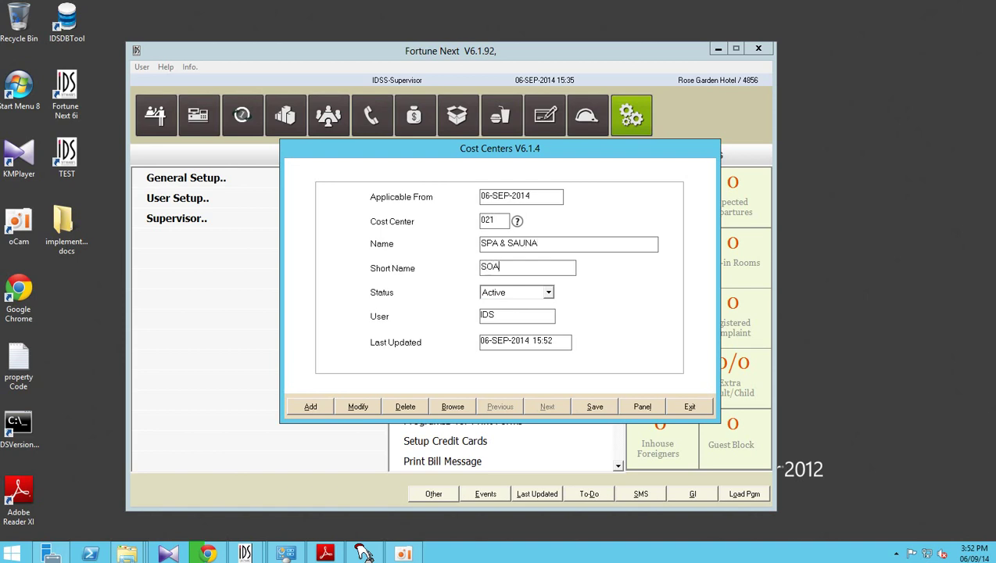
pyautogui.press('BackSpace')
pyautogui.press('BackSpace')
pyautogui.write('PA')
pyautogui.press('Tab')
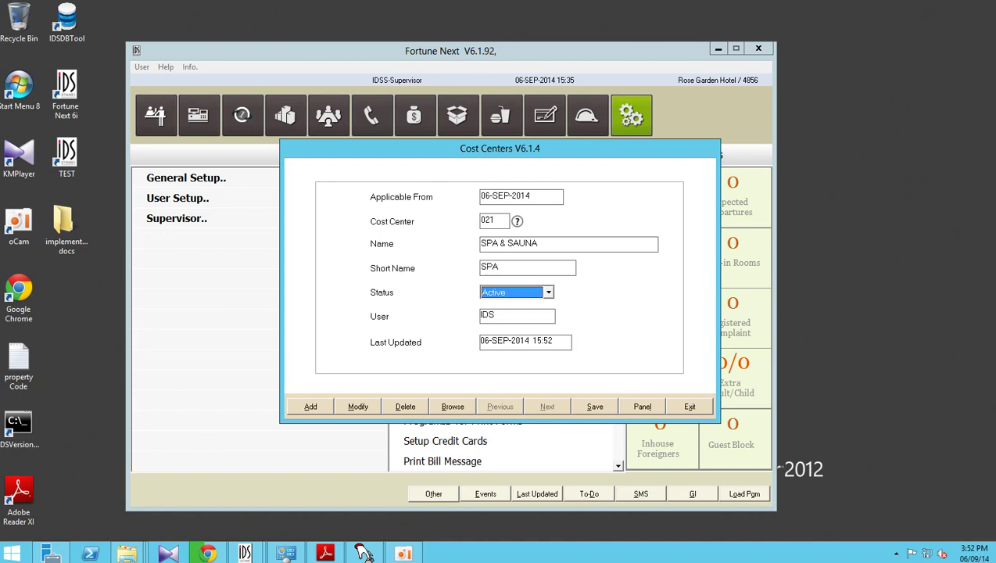
pyautogui.click(594, 405)
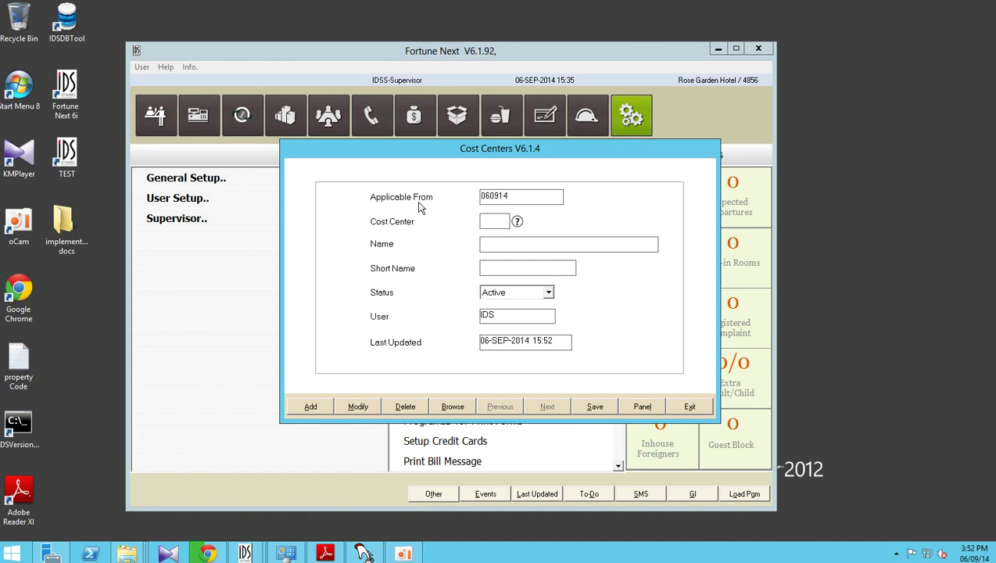
# Check the existing cost centers, and add and save cost center 22 with GYM as both its name and short name.
pyautogui.click(504, 222)
pyautogui.click(518, 222)
pyautogui.moveTo(641, 225); pyautogui.dragTo(638, 342)
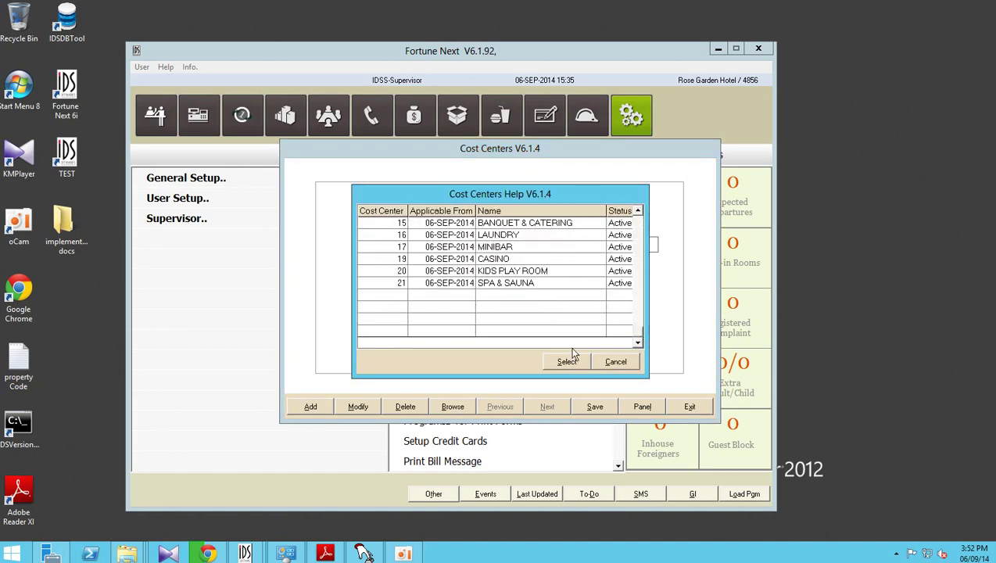
pyautogui.click(607, 362)
pyautogui.write('22')
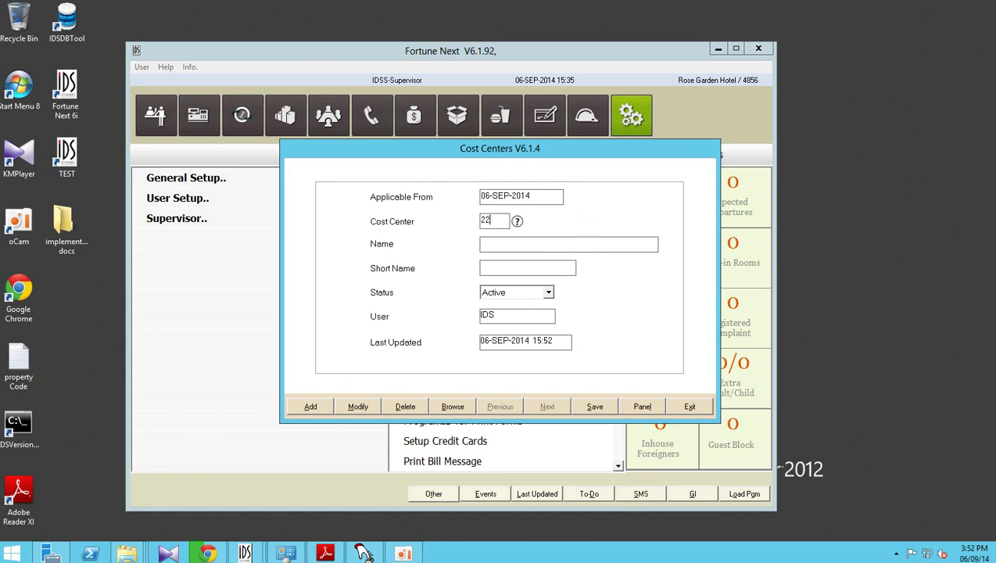
pyautogui.press('Tab')
pyautogui.write('GYMGYM')
pyautogui.press('Tab')
pyautogui.press('Tab')
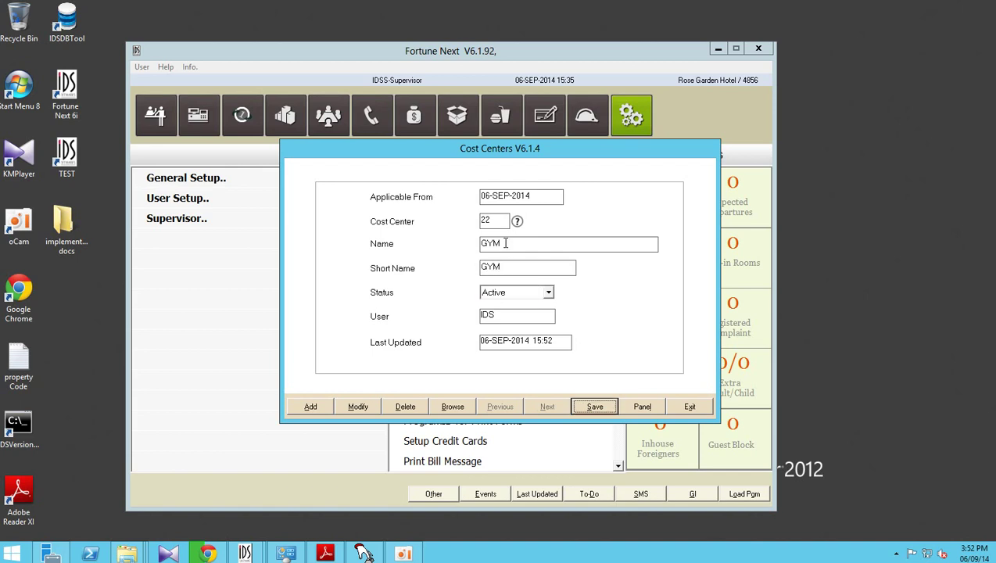
pyautogui.press('Return')
# Add and save cost center 23 with the name TENNIS COURT and short name TENNIS.
pyautogui.press('Tab')
pyautogui.write('233')
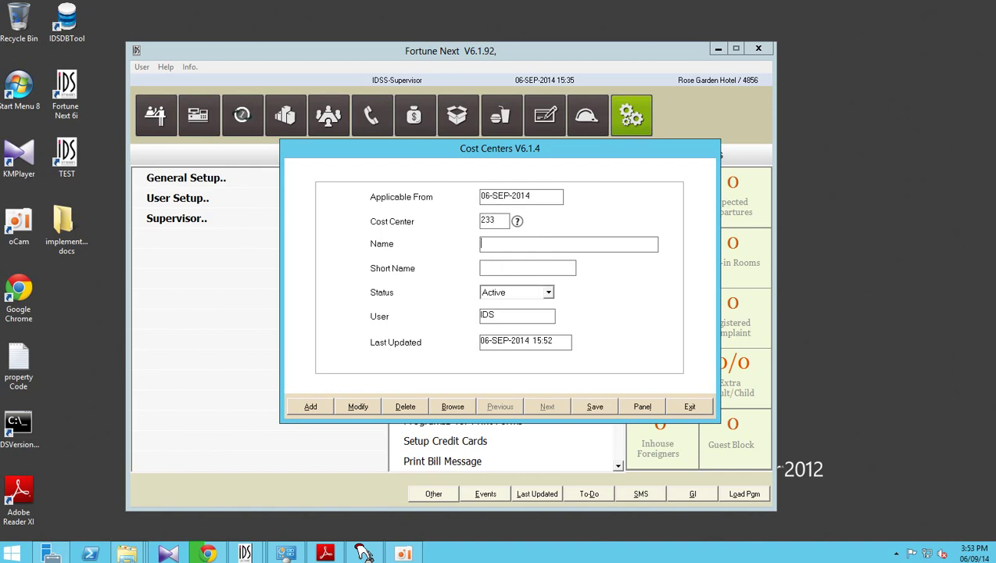
pyautogui.press('BackSpace')
pyautogui.press('Tab')
pyautogui.write('TENNISTENNIS')
pyautogui.hotkey('alt', 's')
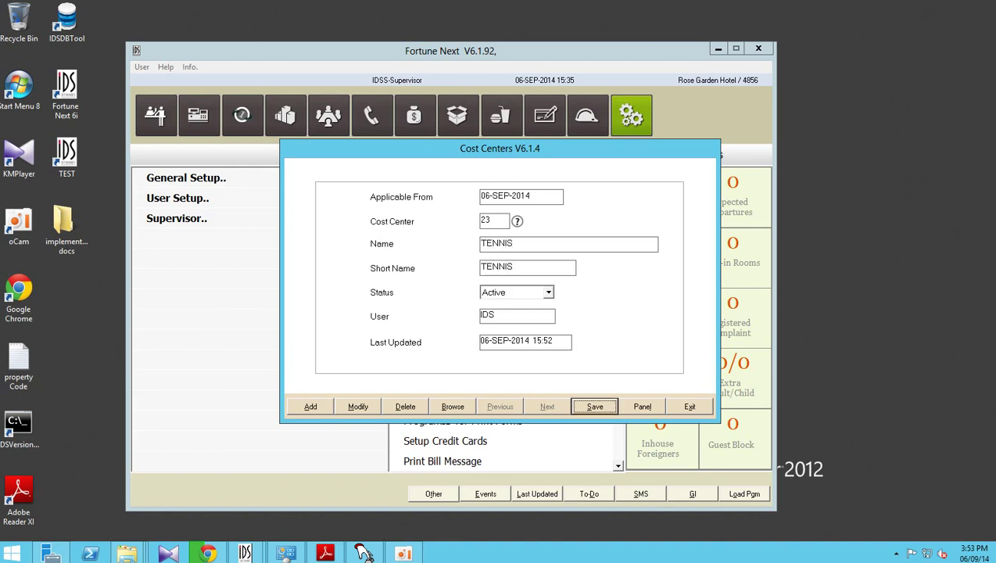
pyautogui.click(541, 243)
pyautogui.write('C')
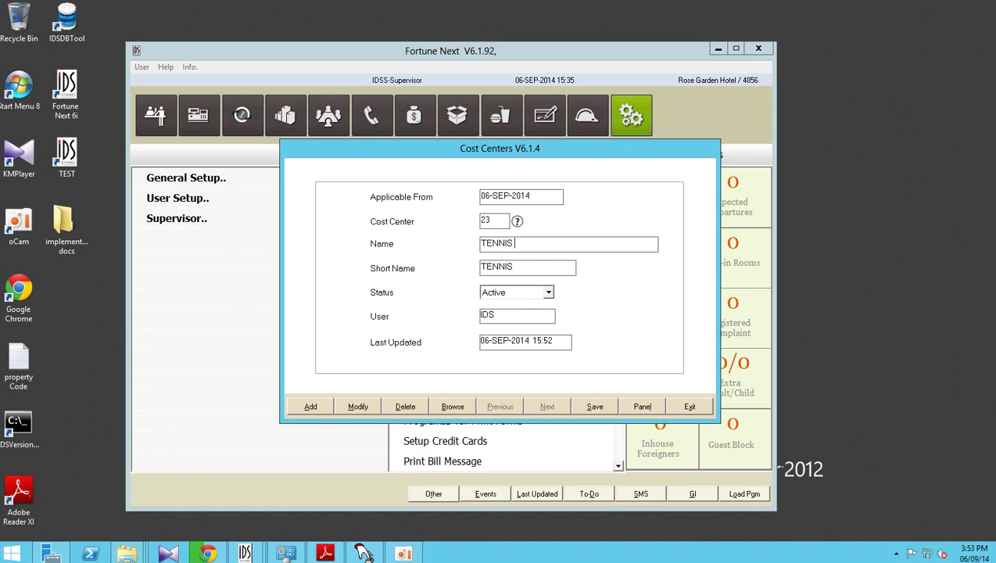
pyautogui.write('OURT')
pyautogui.press('Tab')
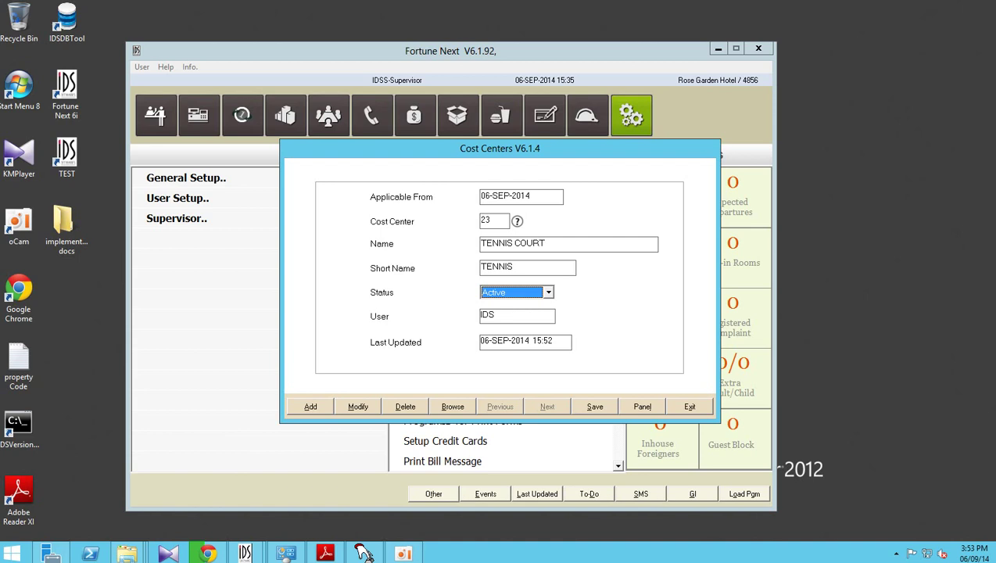
pyautogui.hotkey('alt', 's')
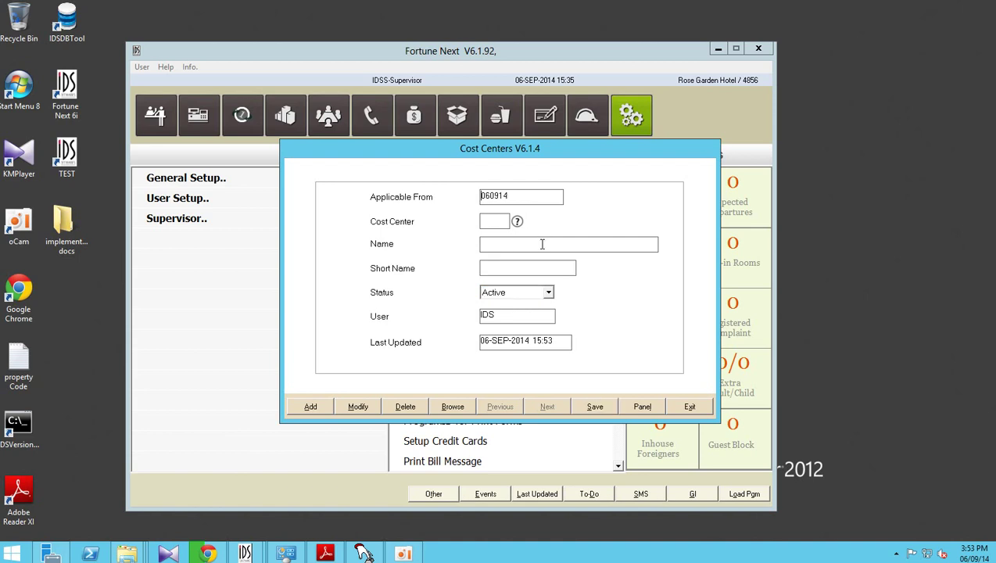
# Add and save cost center 24 with the name SWIMMING POOL and short name SWIM POOL.
pyautogui.press('Tab')
pyautogui.write('24')
pyautogui.write('SWI')
pyautogui.write('MMI')
pyautogui.write('NH')
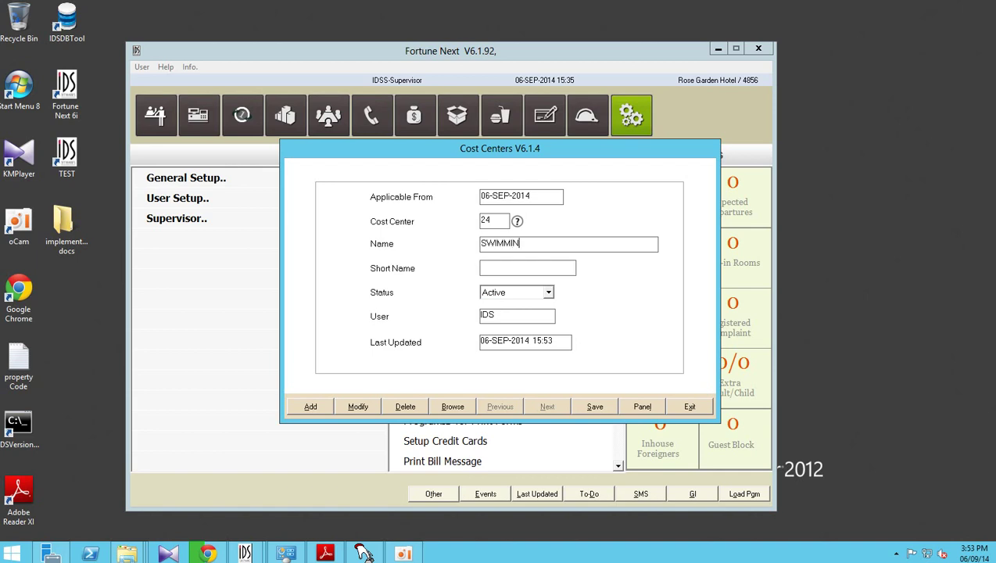
pyautogui.press('BackSpace')
pyautogui.write('G POOLSWIMMING')
pyautogui.press('BackSpace')
pyautogui.press('BackSpace')
pyautogui.press('BackSpace')
pyautogui.press('BackSpace')
pyautogui.press('BackSpace')
pyautogui.write('M POOL')
pyautogui.click(594, 406)
# Look through the whole cost center list to check the recently saved entries, closing it without a selection.
pyautogui.press('F1')
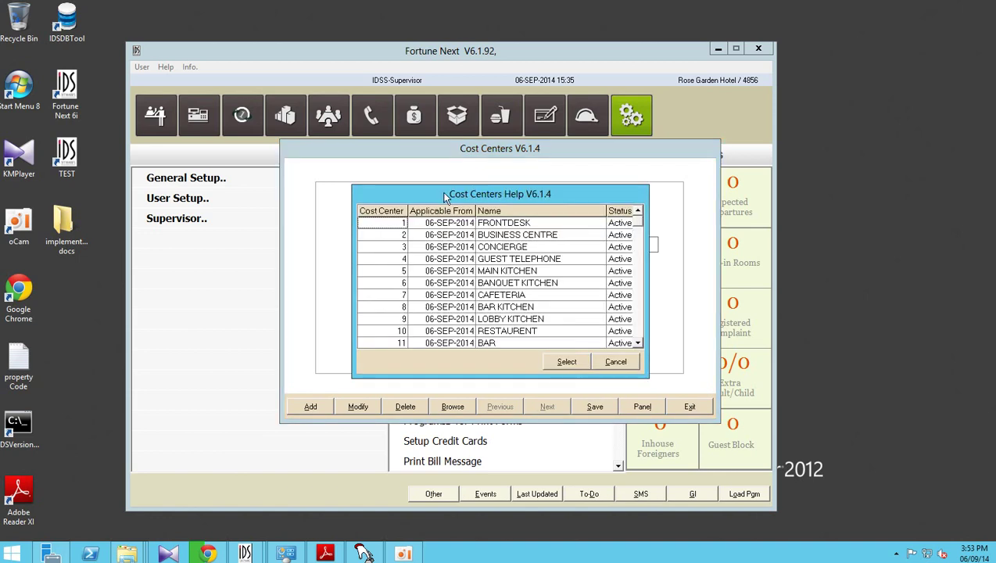
pyautogui.click(638, 344)
pyautogui.click(639, 343)
pyautogui.click(639, 343)
pyautogui.click(639, 343)
pyautogui.click(639, 343)
pyautogui.click(638, 343)
pyautogui.click(638, 343)
pyautogui.click(639, 343)
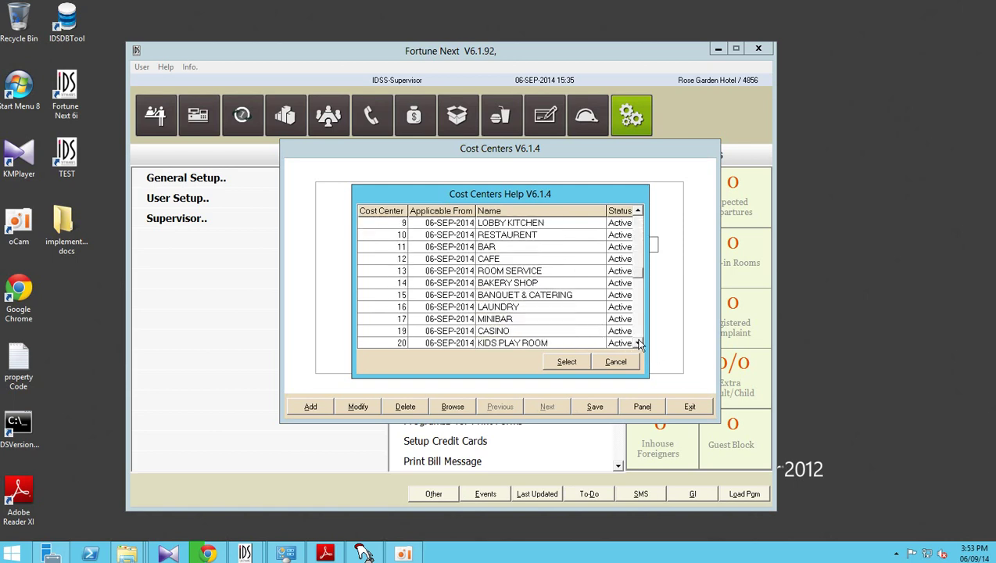
pyautogui.click(639, 344)
pyautogui.click(639, 343)
pyautogui.click(639, 343)
pyautogui.click(639, 343)
pyautogui.click(639, 343)
pyautogui.click(639, 343)
pyautogui.click(639, 343)
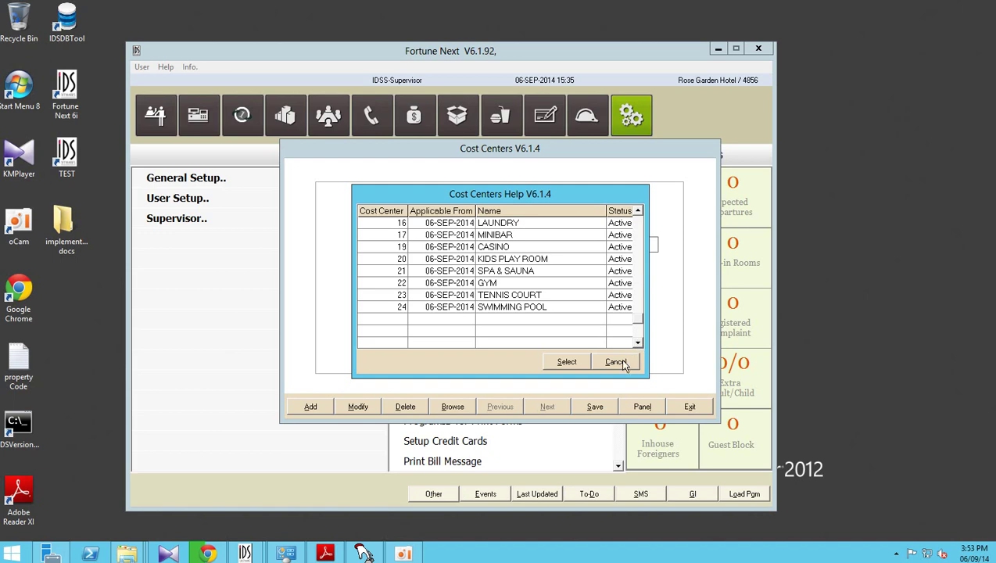
pyautogui.click(618, 360)
# Add and save cost center 25 with SALES TEAM as both its name and short name.
pyautogui.write('25')
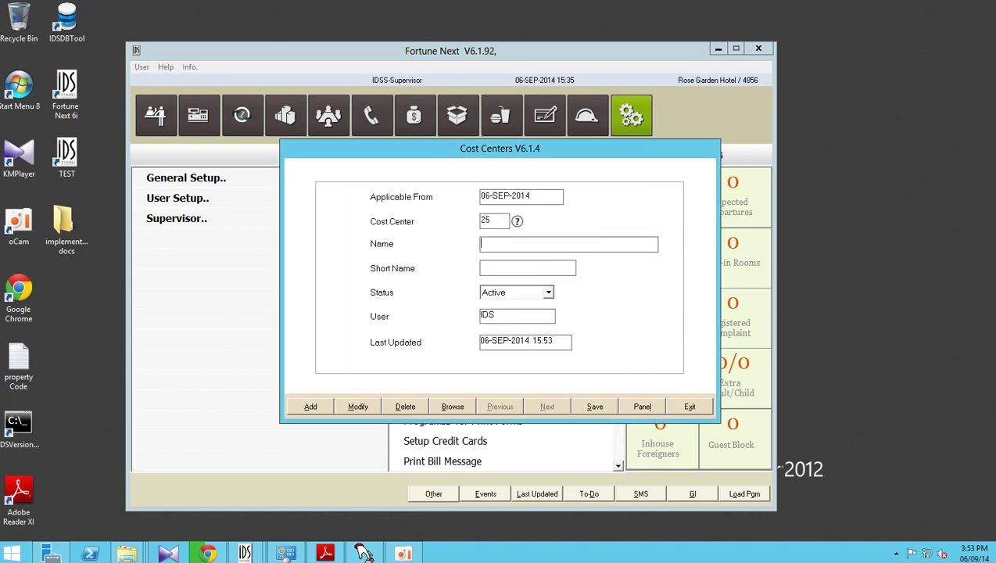
pyautogui.press('Tab')
pyautogui.write('SALES TEAMSALES TEAM')
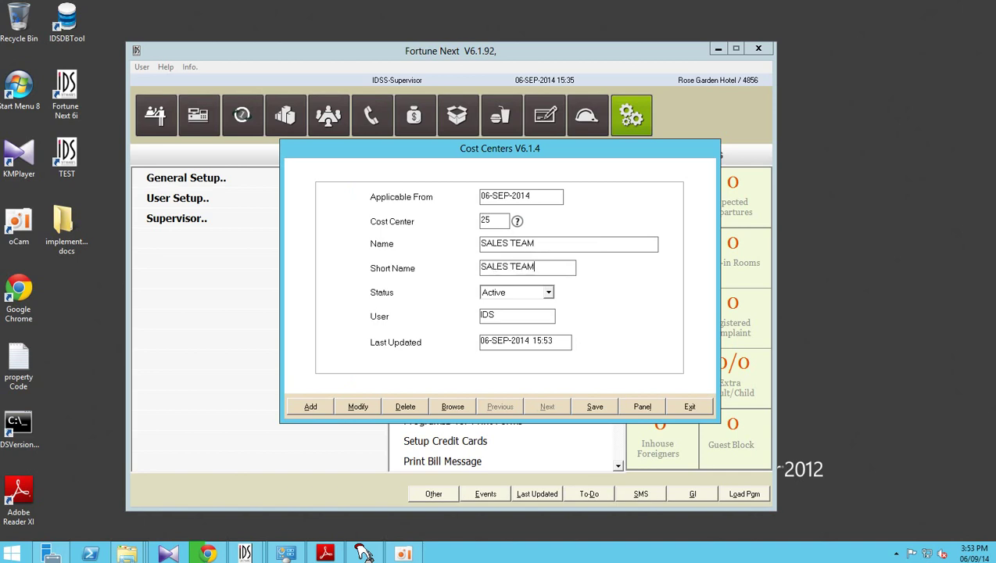
pyautogui.press('Tab')
pyautogui.press('Tab')
pyautogui.press('Return')
# Add and save cost center 26 with the name MARKETING TEAM and short name MRK TEAM.
pyautogui.write('26')
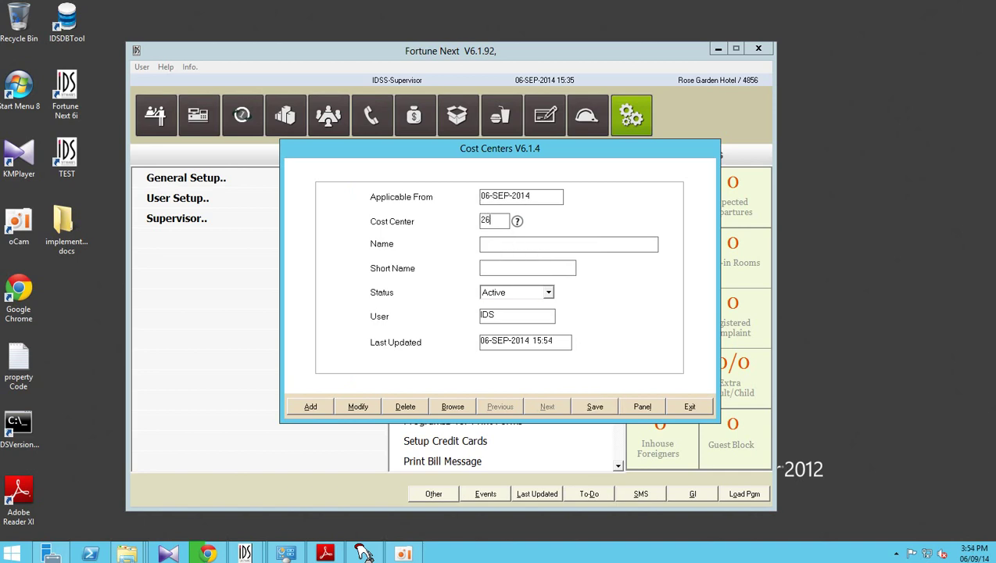
pyautogui.write('MARKETING TEAM')
pyautogui.click(528, 268)
pyautogui.write('MR')
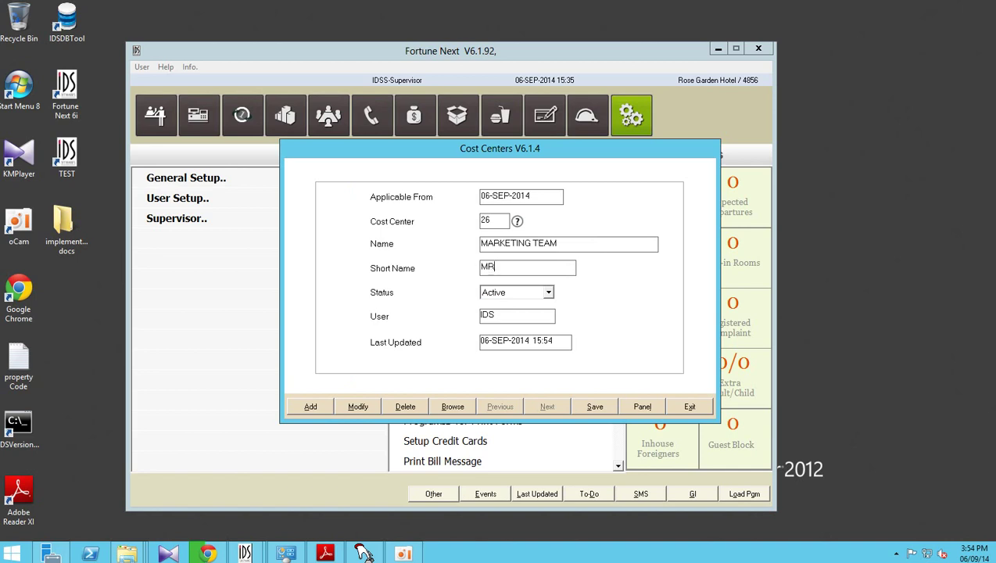
pyautogui.write('K TEAM')
pyautogui.press('Tab')
pyautogui.press('Tab')
pyautogui.press('Return')
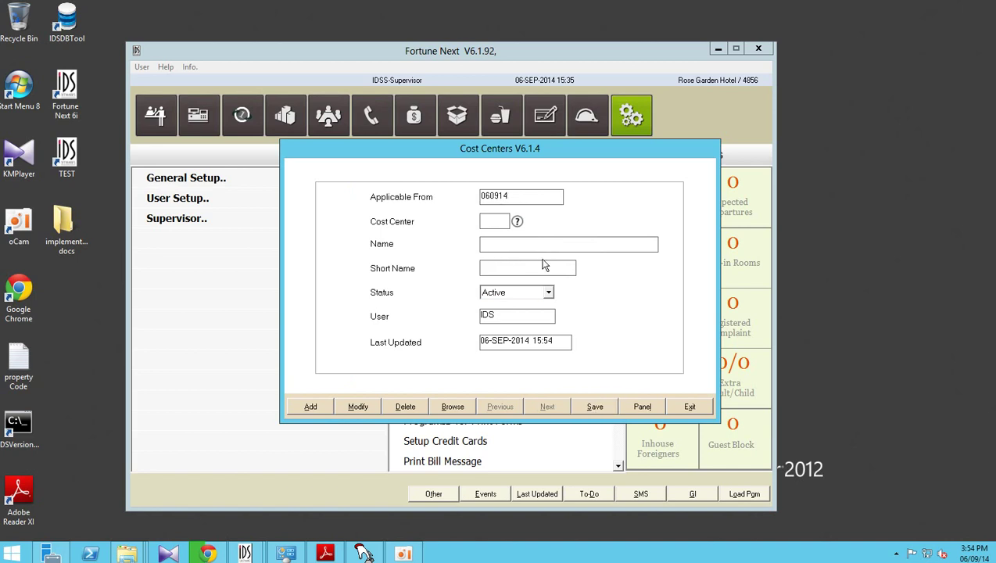
# Check the existing cost centers, and add and save cost center 27 with FINANCE as both its name and short name.
pyautogui.press('Tab')
pyautogui.press('F2')
pyautogui.scroll(-5, 545, 264)
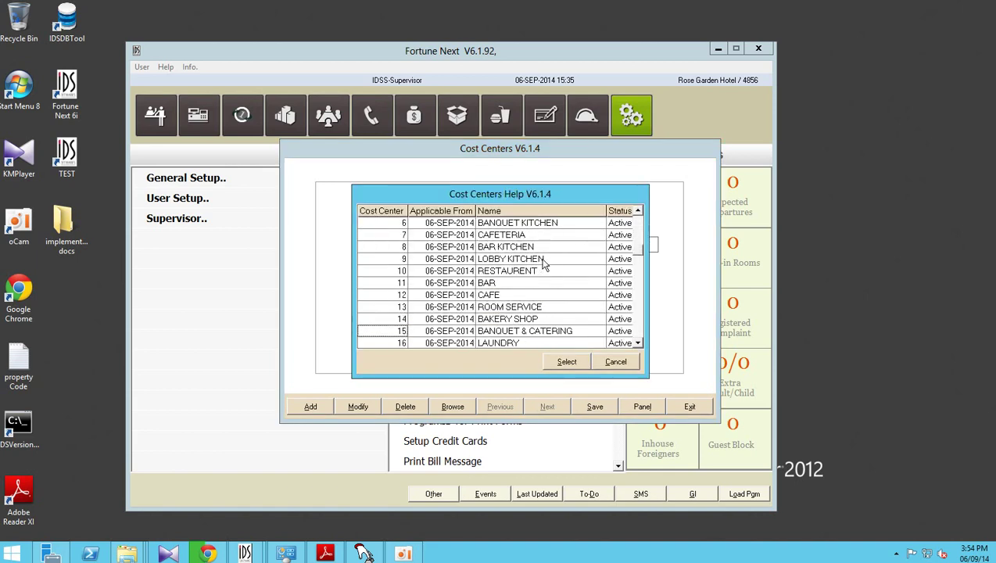
pyautogui.press('Escape')
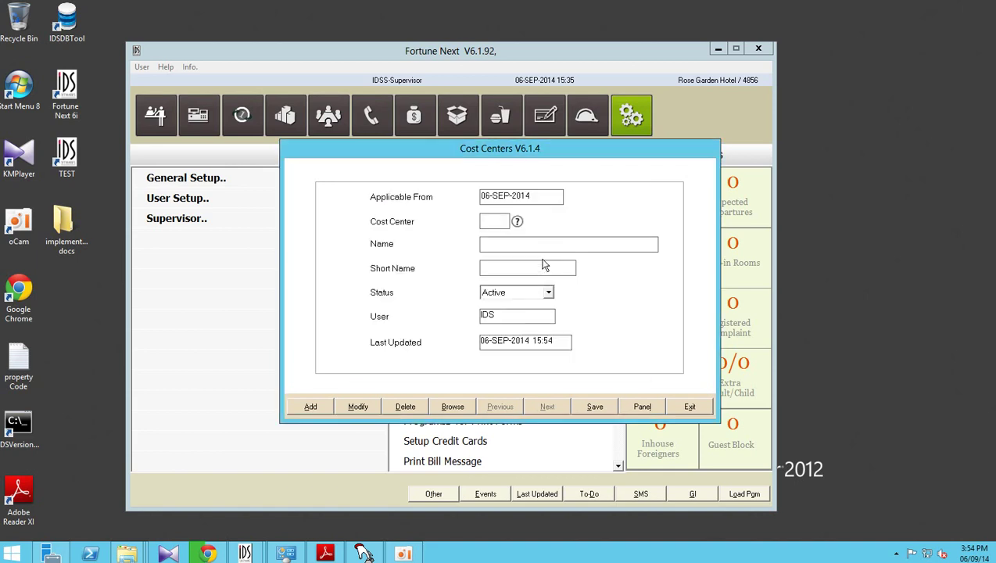
pyautogui.write('27')
pyautogui.press('Tab')
pyautogui.write('FINANCEFINANCE')
pyautogui.press('Tab')
pyautogui.press('Return')
# Add and save cost center 28 with the name STORES / RECIVABLES and short name STORES.
pyautogui.write('28')
pyautogui.press('Tab')
pyautogui.write('STORES / RECIVABLES')
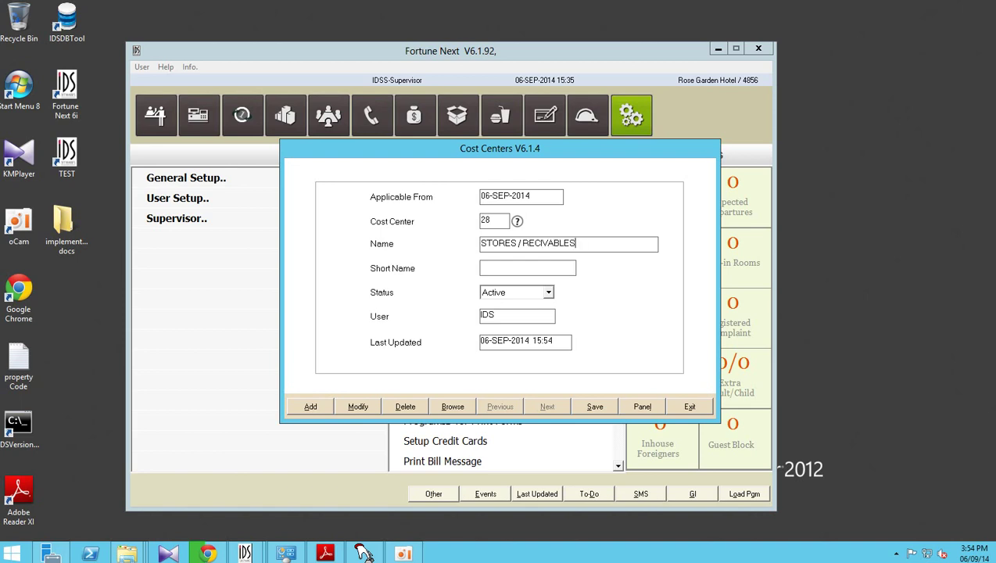
pyautogui.press('Tab')
pyautogui.write('STORES /RE')
pyautogui.press('BackSpace')
pyautogui.press('BackSpace')
pyautogui.press('BackSpace')
pyautogui.press('BackSpace')
pyautogui.click(595, 407)
# Fill in cost center 29, applicable from 06-SEP-2014, with the name ENGINEERING & MAINTANANCE TEAM and short name ENGIN.
pyautogui.write('060914')
pyautogui.press('Tab')
pyautogui.write('29')
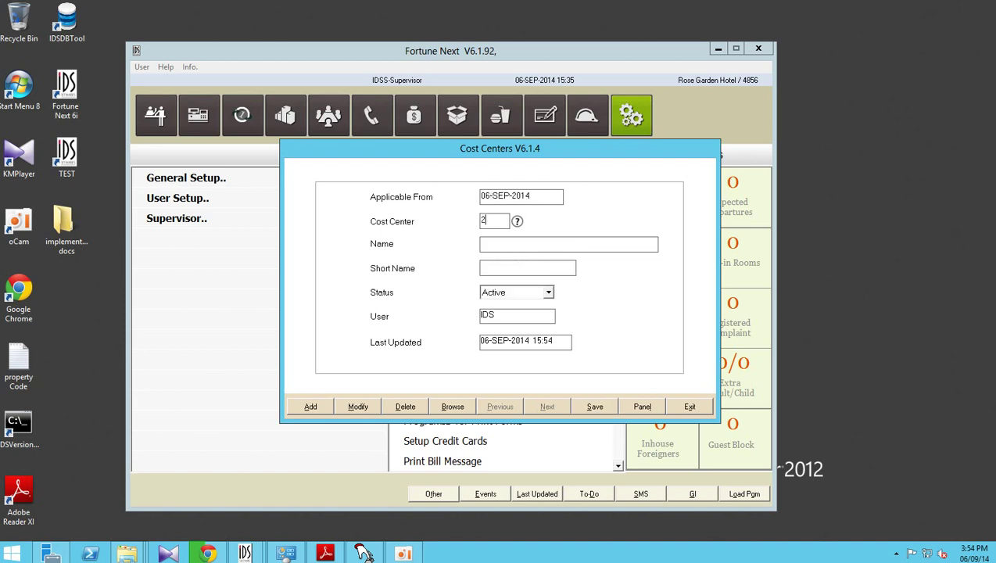
pyautogui.press('Tab')
pyautogui.write('ENGINEERING & ')
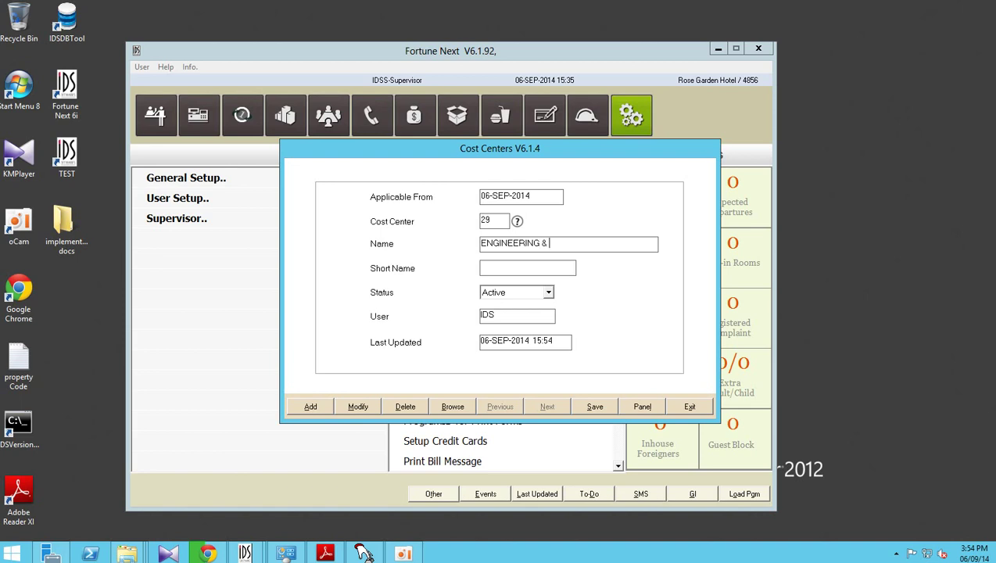
pyautogui.write('MAINTANANCE')
pyautogui.write('TEAM')
pyautogui.press('Tab')
pyautogui.write('ENGIN')
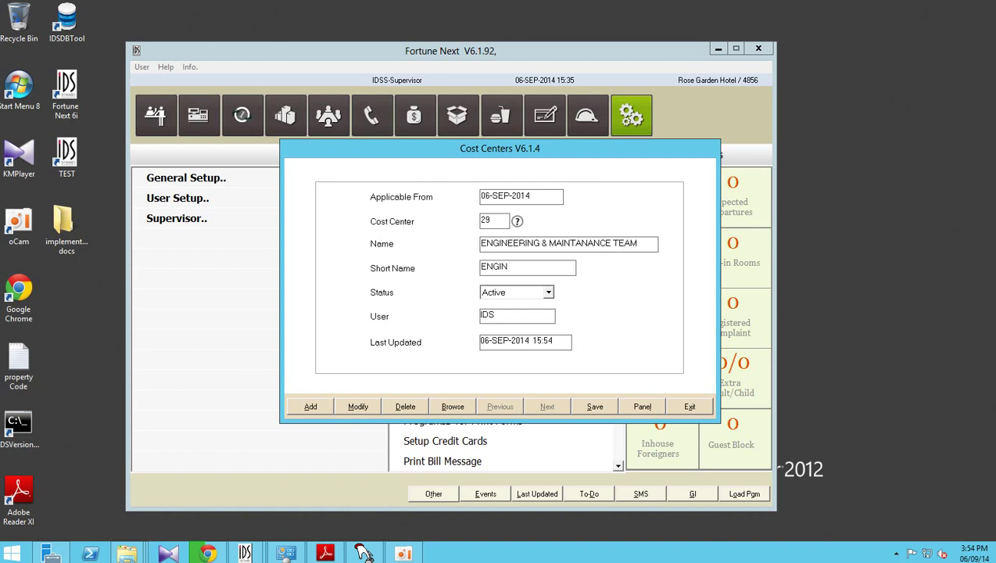
pyautogui.press('Tab')
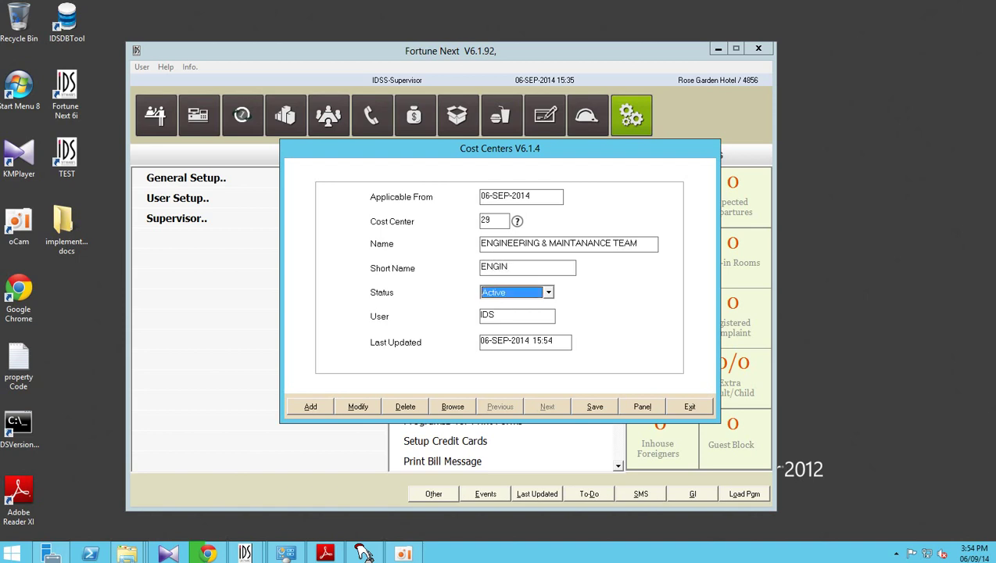
pyautogui.press('Tab')
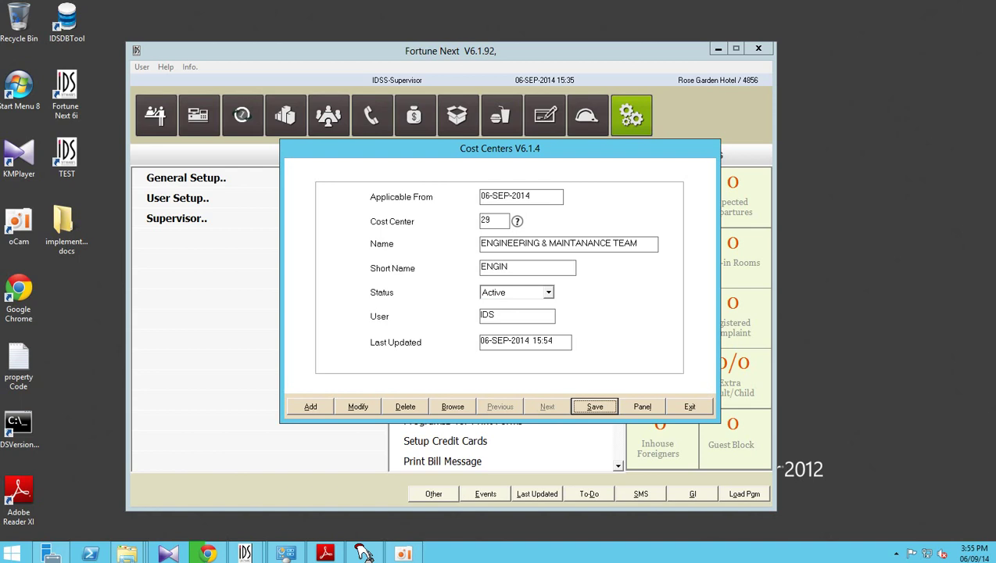
# Change the short name of cost center 29 to ENG & MNT and save the record.
pyautogui.click(551, 269)
pyautogui.press('BackSpace')
pyautogui.press('BackSpace')
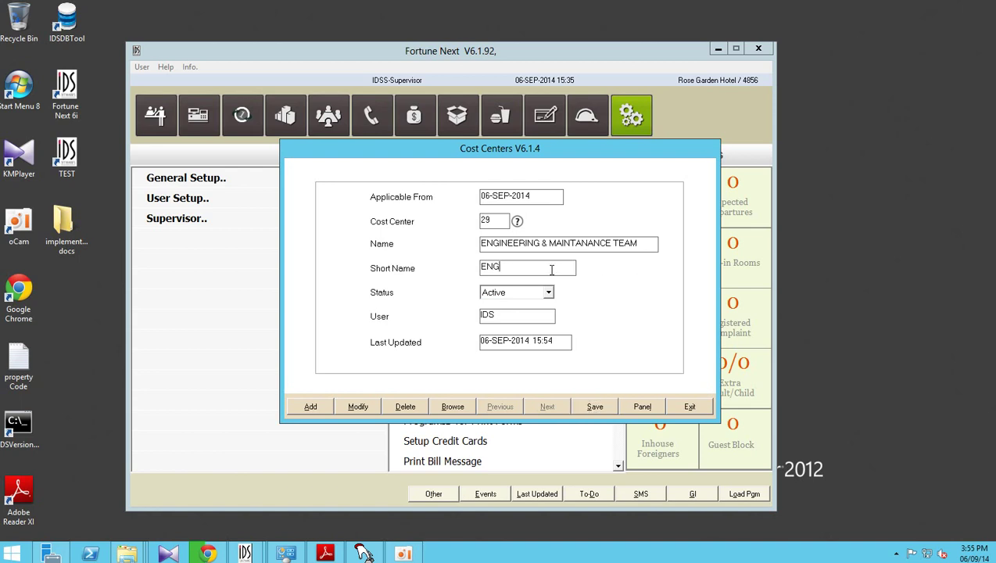
pyautogui.write('& MNT')
pyautogui.press('Tab')
pyautogui.press('Tab')
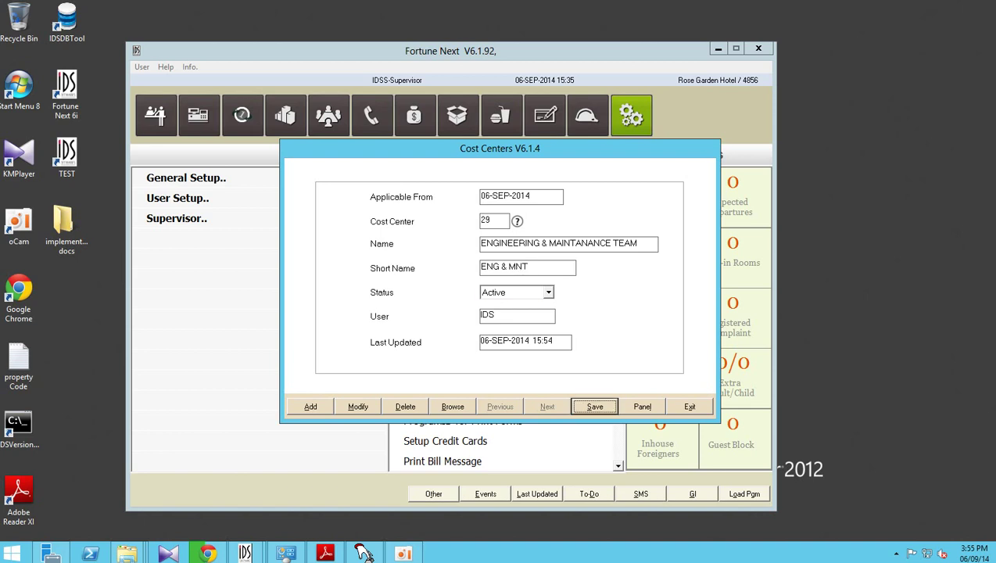
pyautogui.press('Return')
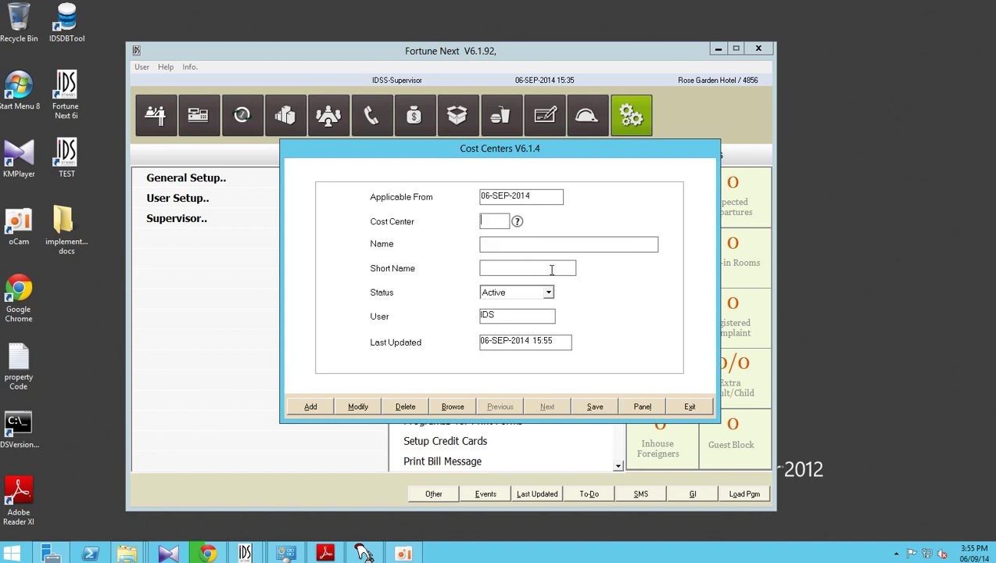
# Add and save cost center 30 with the name SECURITY and short name SECUIRTY.
pyautogui.write('30')
pyautogui.press('Tab')
pyautogui.write('SECURITY')
pyautogui.press('Tab')
pyautogui.write('SECUIRTY')
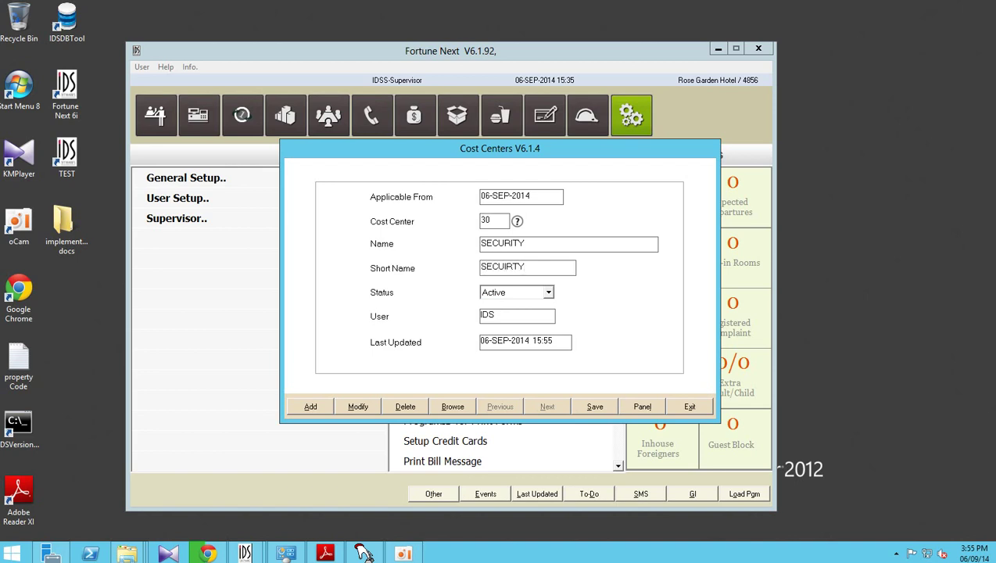
pyautogui.press('Tab')
pyautogui.click(595, 407)
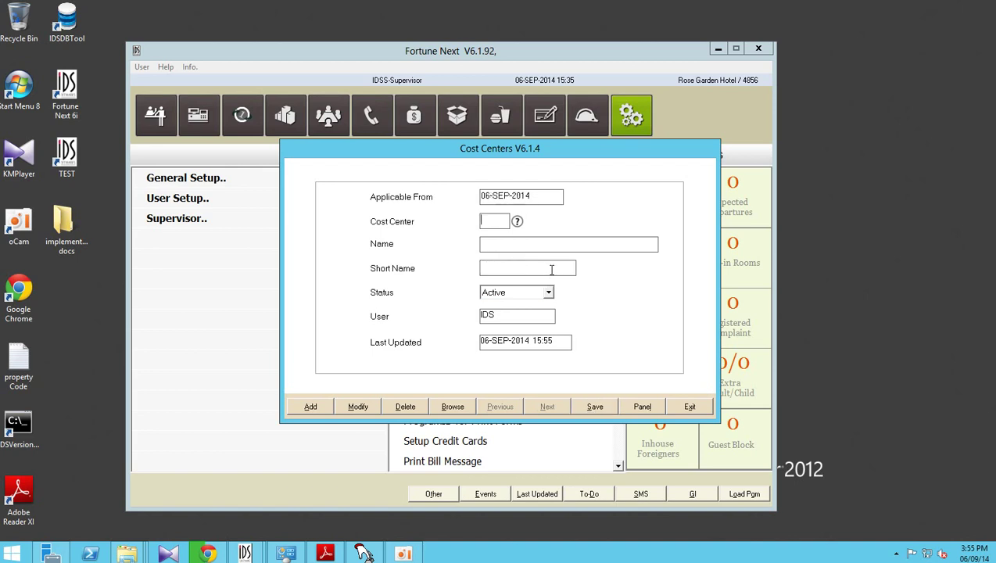
# Add and save cost center 31 with the name HUMAN RESOURCE and short name HR DEPT.
pyautogui.write('31')
pyautogui.press('Tab')
pyautogui.write('HUMAN RESOURCE')
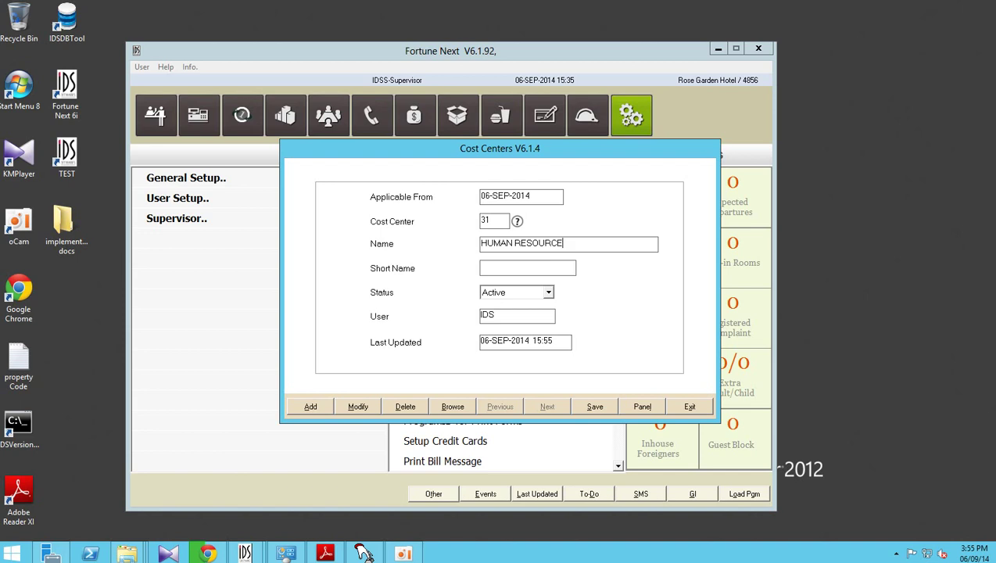
pyautogui.press('Tab')
pyautogui.write('HUMAN')
pyautogui.press('BackSpace')
pyautogui.press('BackSpace')
pyautogui.press('BackSpace')
pyautogui.press('BackSpace')
pyautogui.press('BackSpace')
pyautogui.write('HR T')
pyautogui.press('BackSpace')
pyautogui.write('DEPT')
pyautogui.press('Tab')
pyautogui.press('Return')
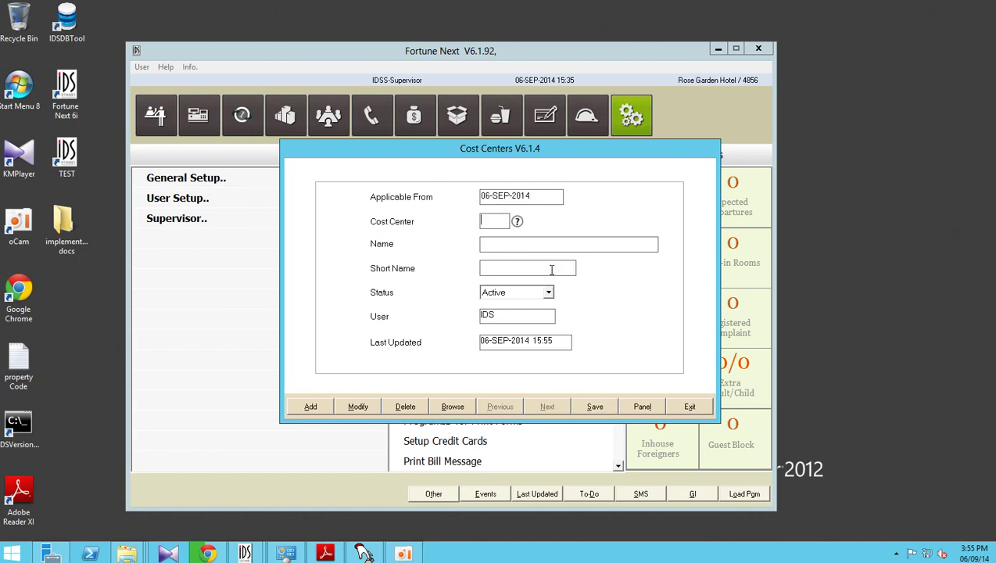
# Add and save cost center 32 with the name ADMIN & MANAGEMENT and short name ADMIN.
pyautogui.write('32')
pyautogui.press('Tab')
pyautogui.write('ADMIN & MANAG')
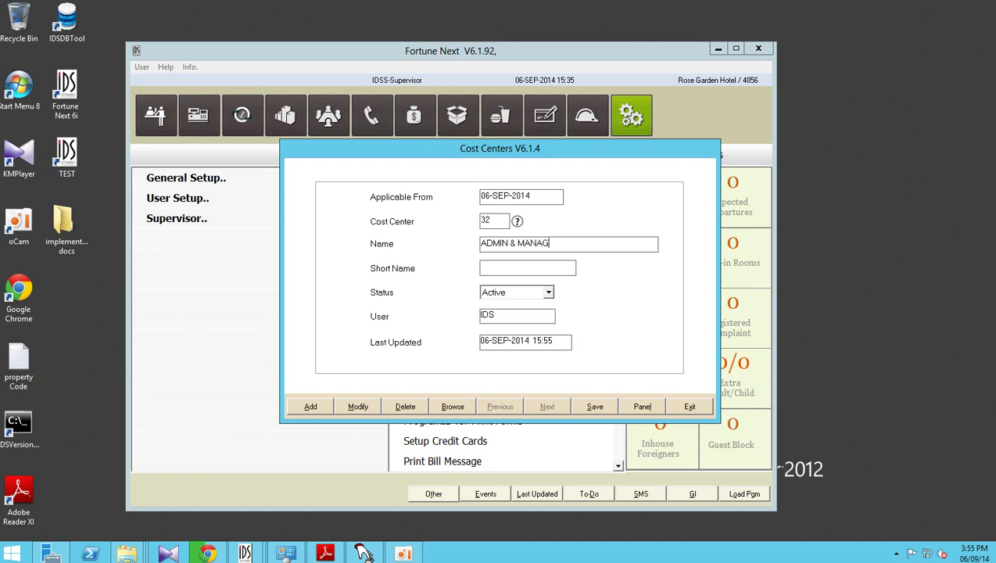
pyautogui.write('EMNTADMIN')
pyautogui.press('Tab')
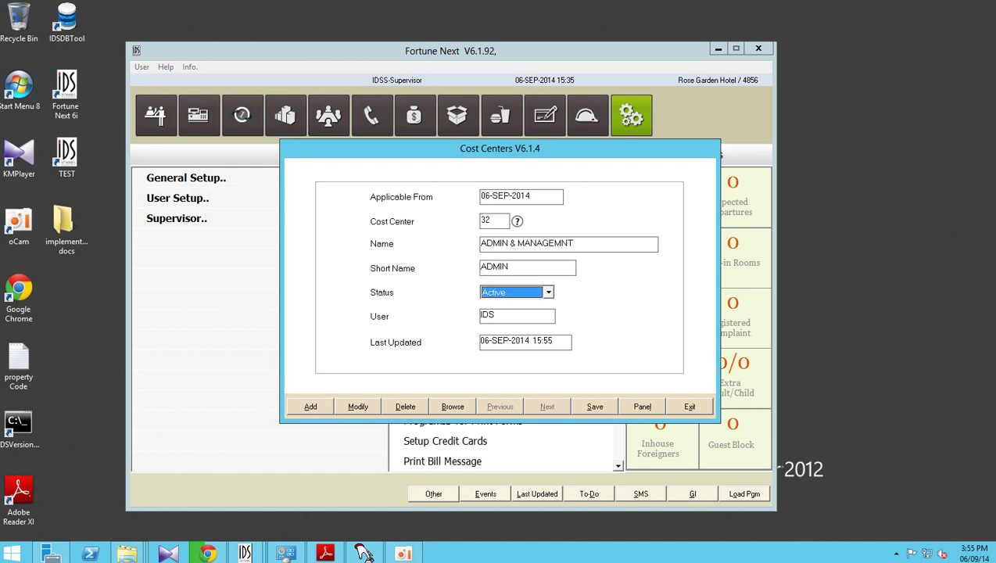
pyautogui.click(561, 244)
pyautogui.write('E')
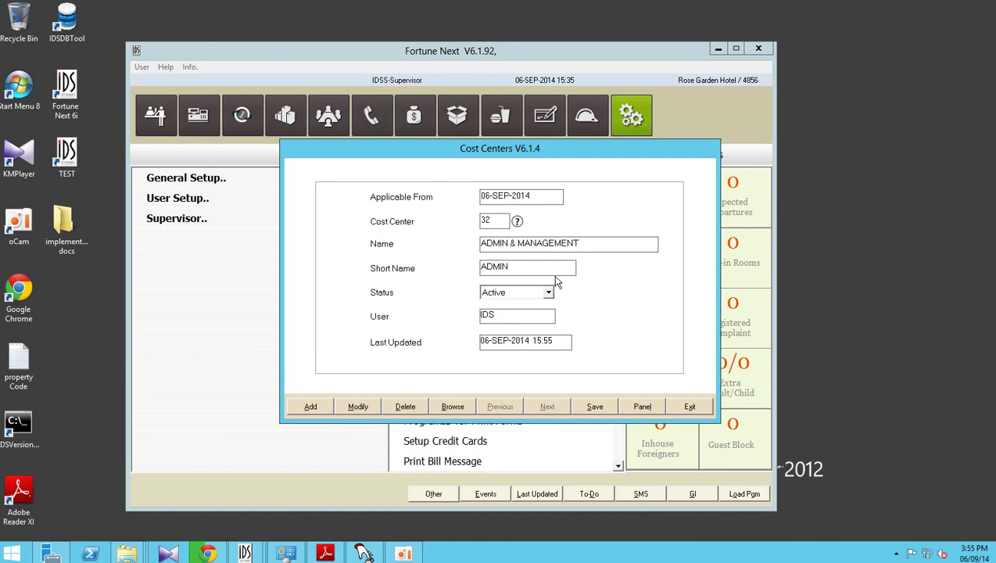
pyautogui.press('Tab')
pyautogui.hotkey('alt', 's')
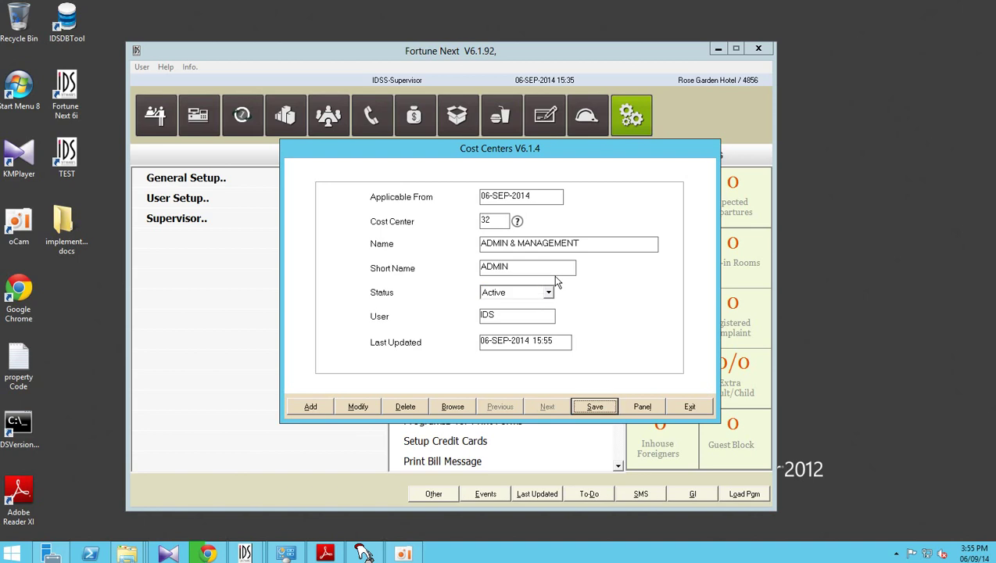
# Fill in cost center 33 with the name IT.DEPARTMENT and short name IT .DEPT.
pyautogui.write('33')
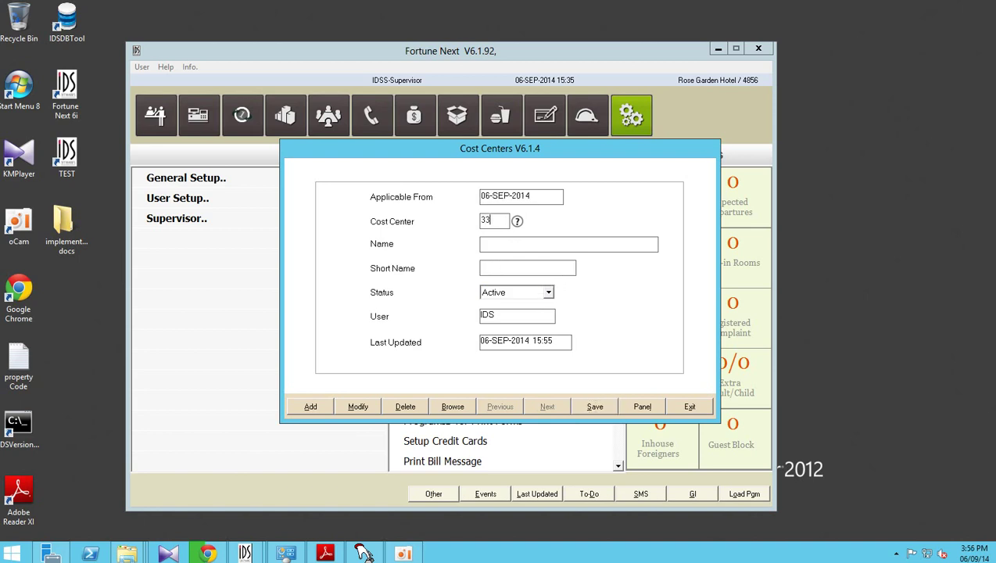
pyautogui.press('Tab')
pyautogui.write('IT.DEPARTMENT')
pyautogui.press('Tab')
pyautogui.write('IT .DEPT')
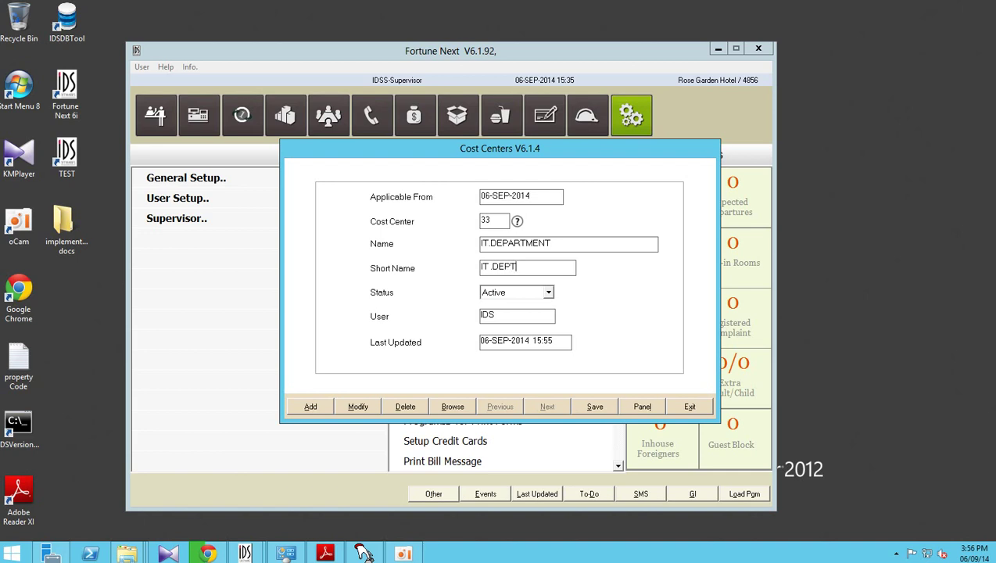
# Replace both the name and short name of cost center 33 with INTERNET and save the record.
pyautogui.press('BackSpace')
pyautogui.press('BackSpace')
pyautogui.press('BackSpace')
pyautogui.press('BackSpace')
pyautogui.press('BackSpace')
pyautogui.press('BackSpace')
pyautogui.press('BackSpace')
pyautogui.press('BackSpace')
pyautogui.click(552, 243)
pyautogui.press('BackSpace')
pyautogui.press('BackSpace')
pyautogui.press('BackSpace')
pyautogui.press('BackSpace')
pyautogui.press('BackSpace')
pyautogui.press('BackSpace')
pyautogui.press('BackSpace')
pyautogui.press('BackSpace')
pyautogui.press('BackSpace')
pyautogui.press('BackSpace')
pyautogui.press('BackSpace')
pyautogui.press('BackSpace')
pyautogui.press('BackSpace')
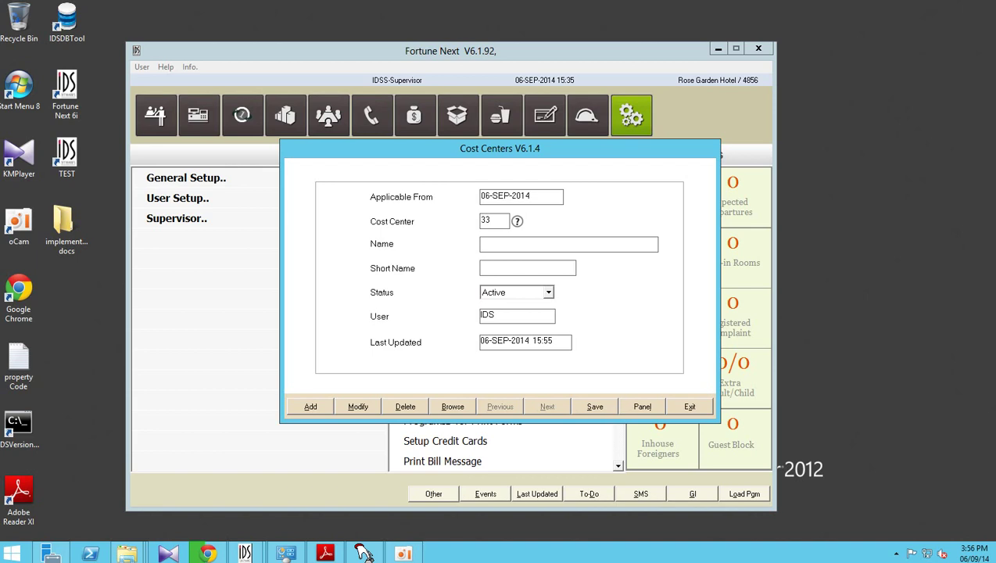
pyautogui.write('INR')
pyautogui.press('BackSpace')
pyautogui.write('TERNETINTERNET')
pyautogui.click(594, 407)
# Add and save cost center 34 with TELEPHONE as both its name and short name.
pyautogui.write('34')
pyautogui.press('Tab')
pyautogui.write('WI')
pyautogui.press('BackSpace')
pyautogui.press('BackSpace')
pyautogui.write('TELEPHONE')
pyautogui.press('Tab')
pyautogui.write('TELEPHONE')
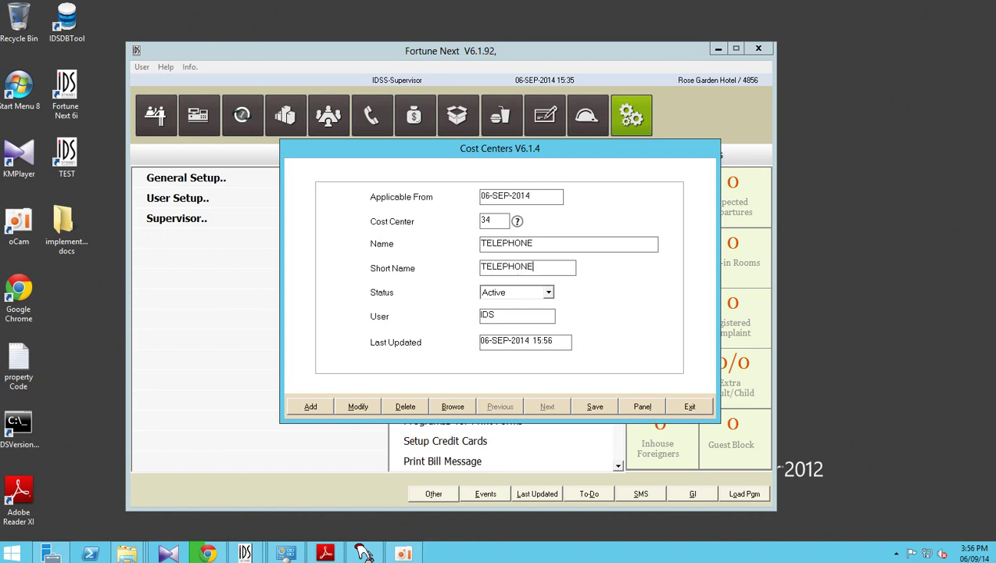
pyautogui.press('Tab')
pyautogui.click(595, 407)
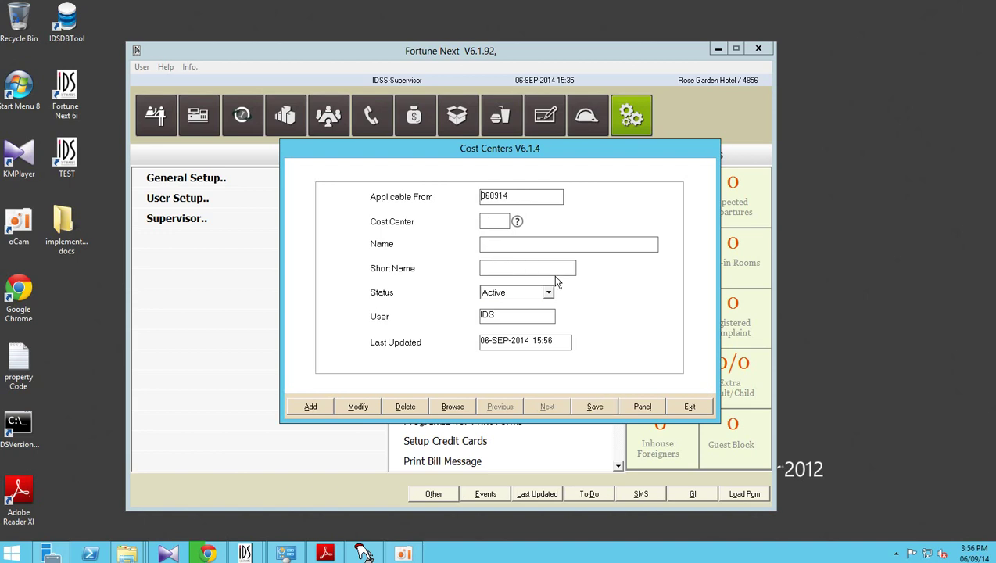
# Review the list of existing cost centers from the first entry to the last, and close the list.
pyautogui.press('F1')
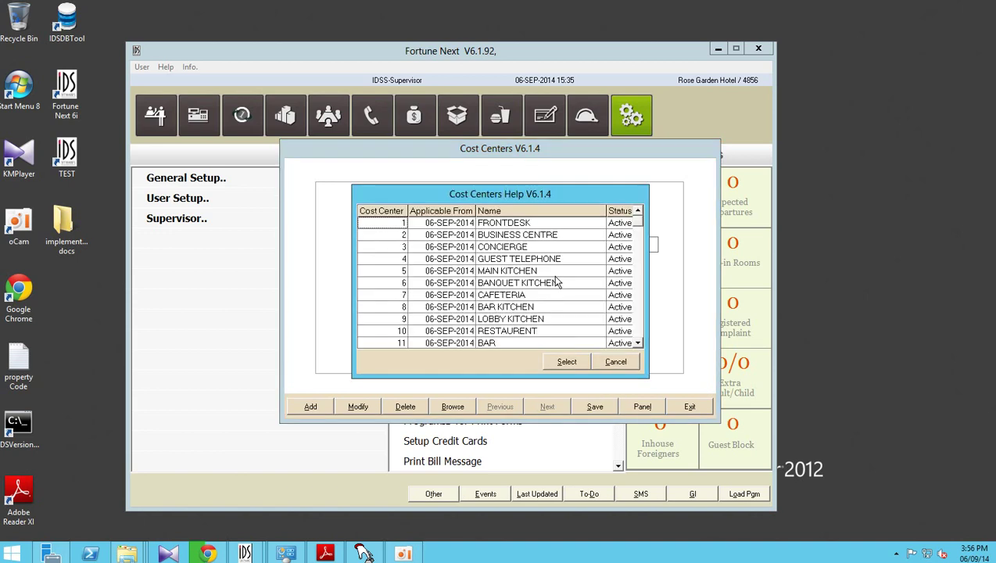
pyautogui.press('Down')
pyautogui.press('Down')
pyautogui.press('Down')
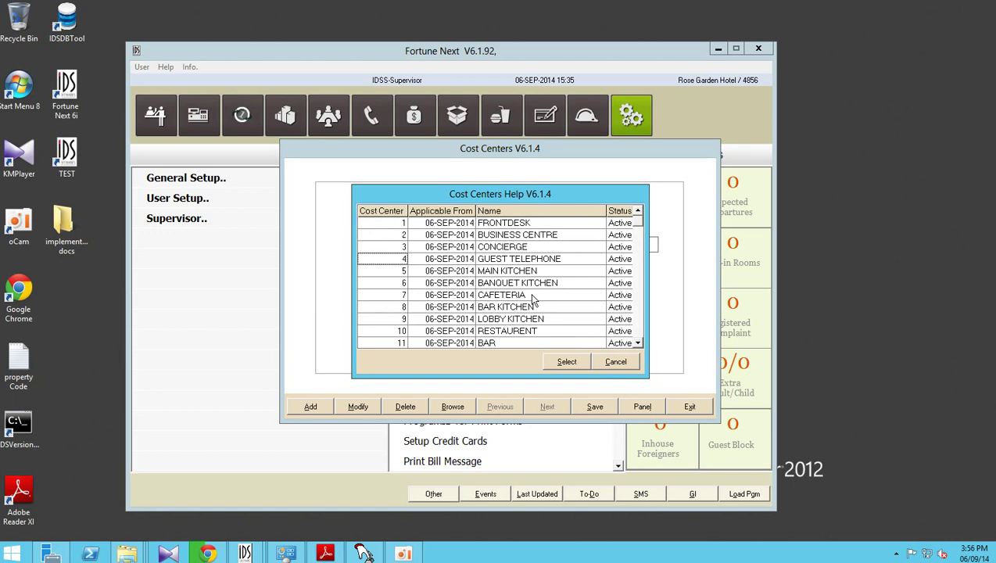
pyautogui.click(637, 343)
pyautogui.click(638, 343)
pyautogui.click(638, 343)
pyautogui.click(637, 343)
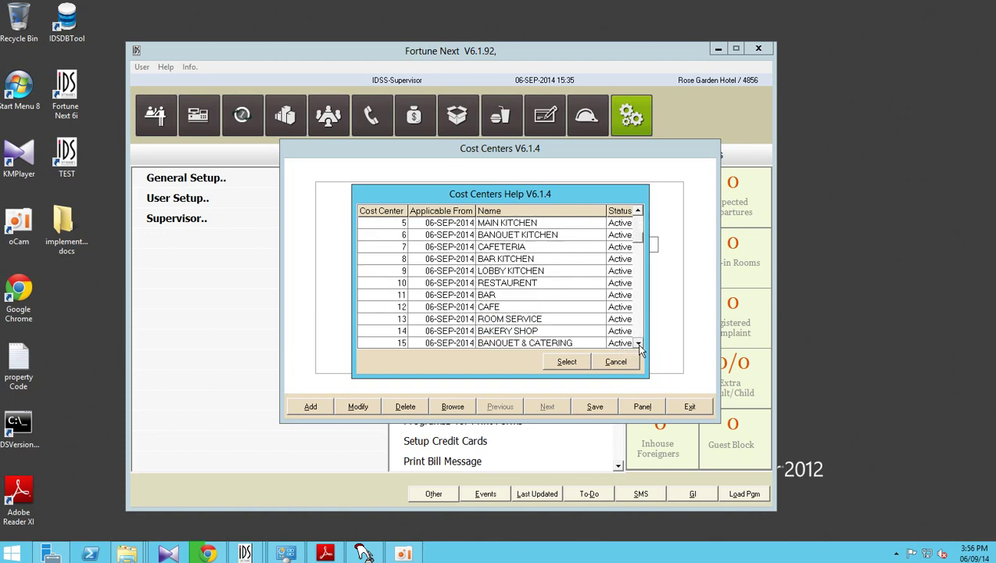
pyautogui.click(638, 343)
pyautogui.click(638, 343)
pyautogui.click(638, 344)
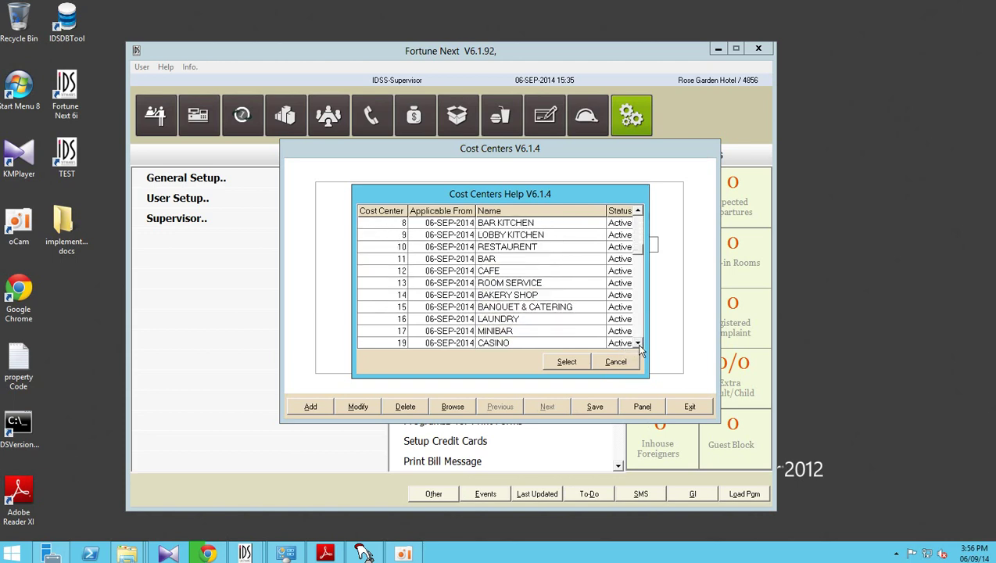
pyautogui.click(638, 343)
pyautogui.click(638, 343)
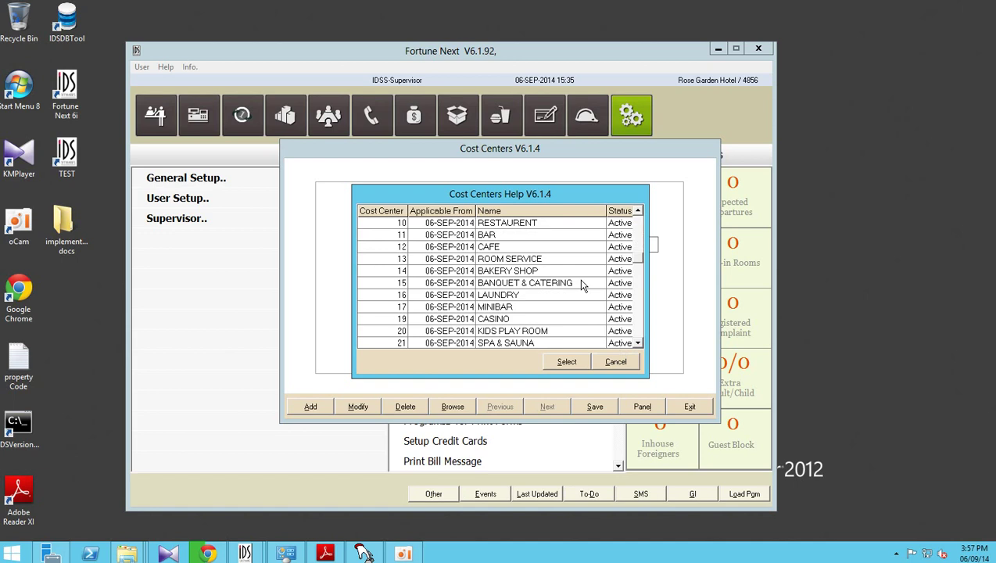
pyautogui.click(637, 343)
pyautogui.click(637, 343)
pyautogui.click(637, 343)
pyautogui.click(638, 343)
pyautogui.click(638, 343)
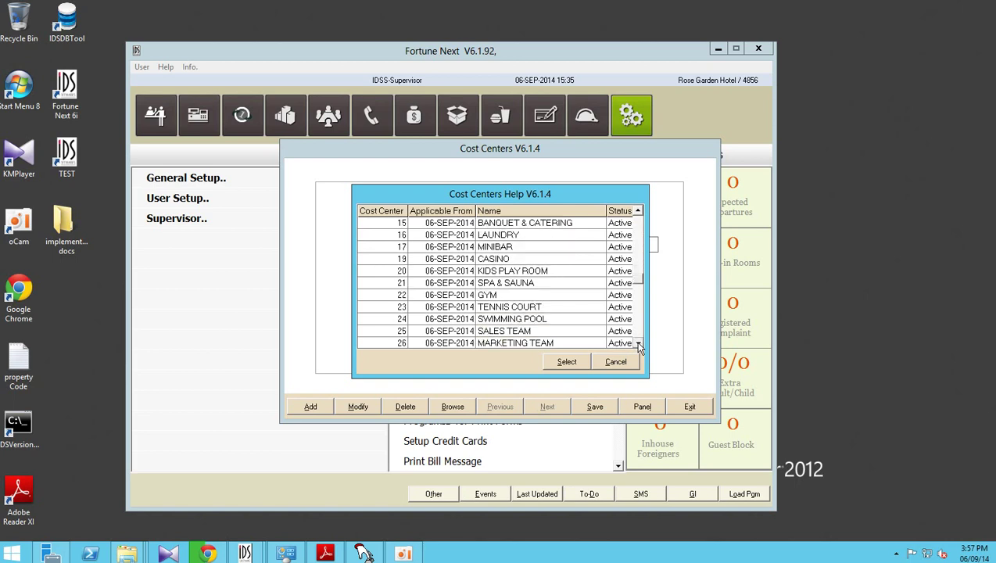
pyautogui.click(637, 343)
pyautogui.click(637, 343)
pyautogui.click(637, 344)
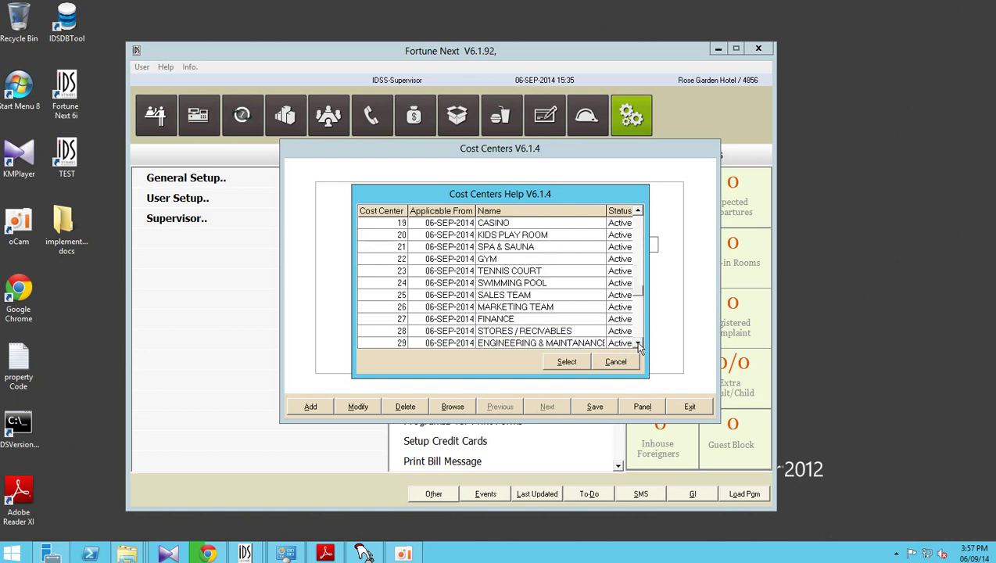
pyautogui.click(637, 343)
pyautogui.click(637, 343)
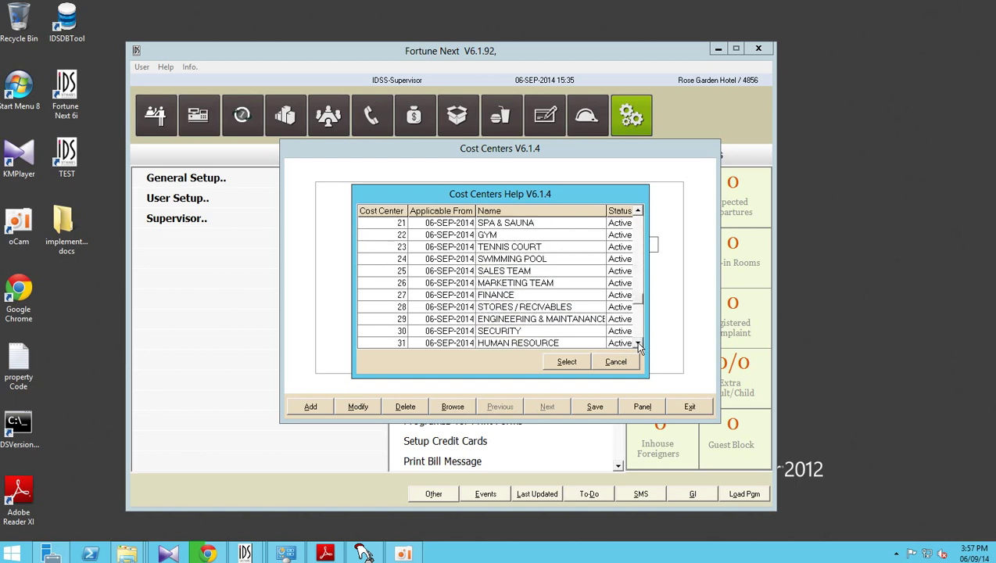
pyautogui.click(637, 344)
pyautogui.click(638, 343)
pyautogui.click(637, 343)
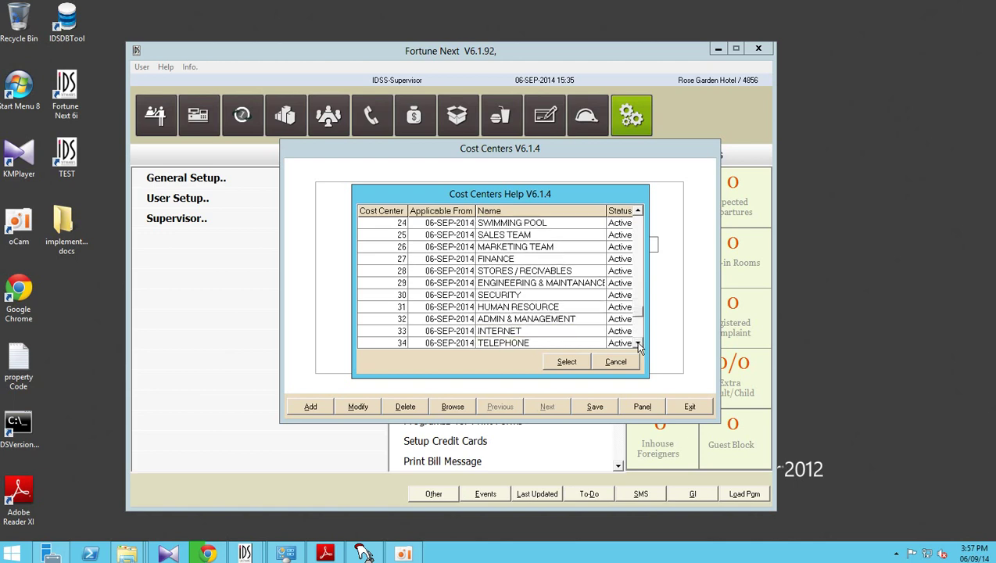
pyautogui.click(637, 343)
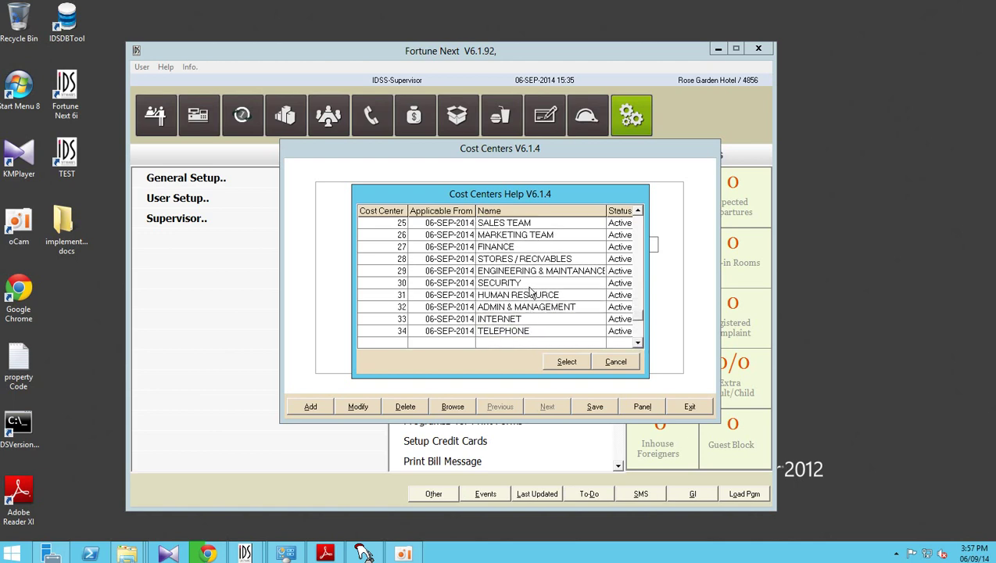
pyautogui.click(637, 344)
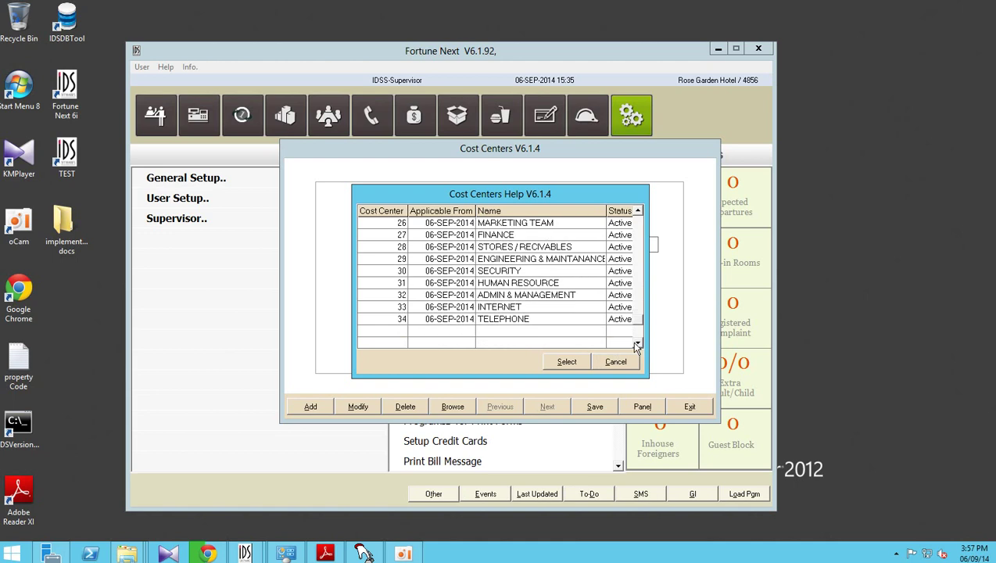
pyautogui.click(610, 361)
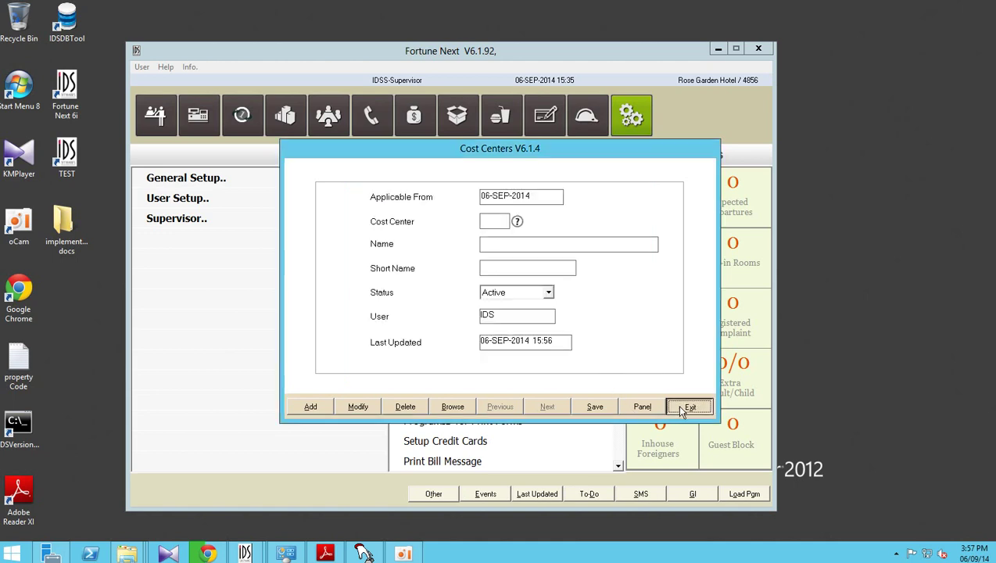